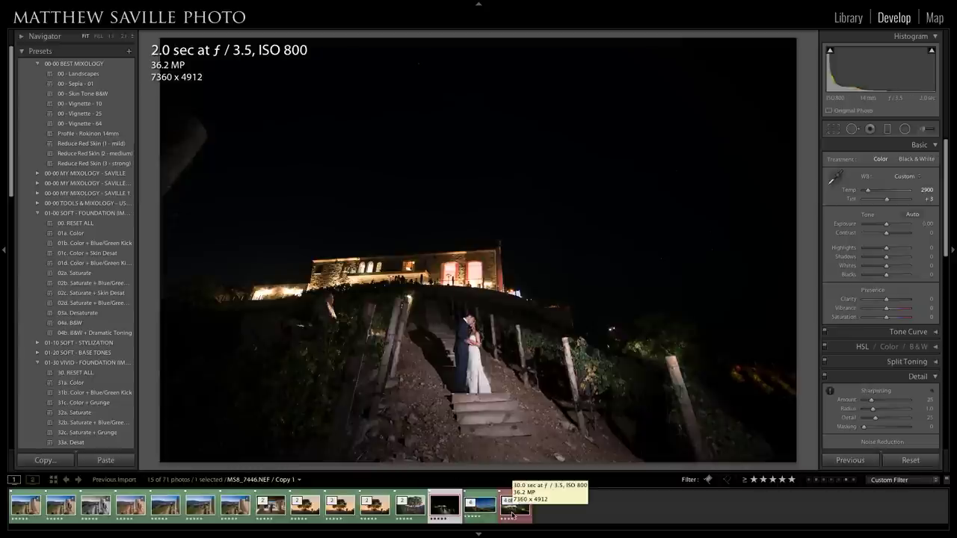
Step: Compare the 2-second and 30-second exposures, ending on the 30-second starry shot
click(513, 514)
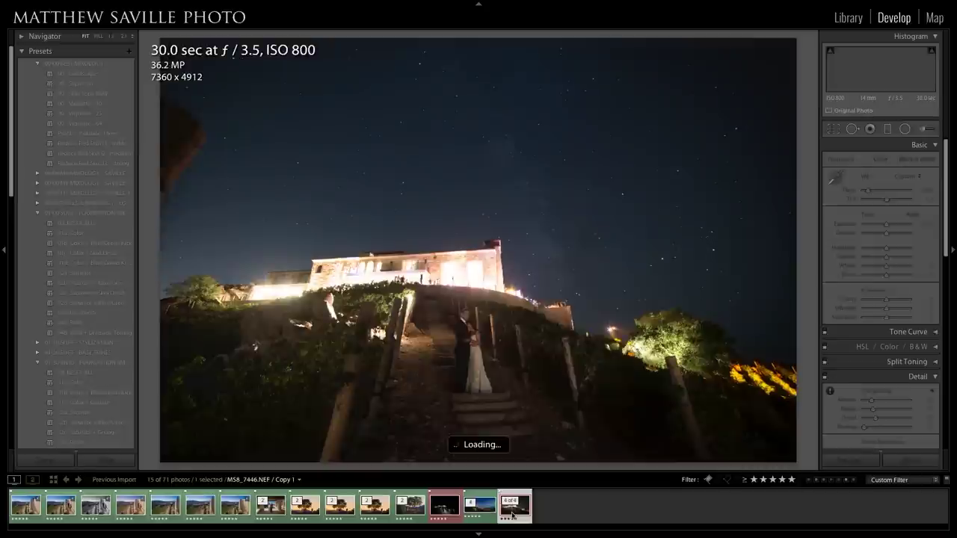
click(444, 515)
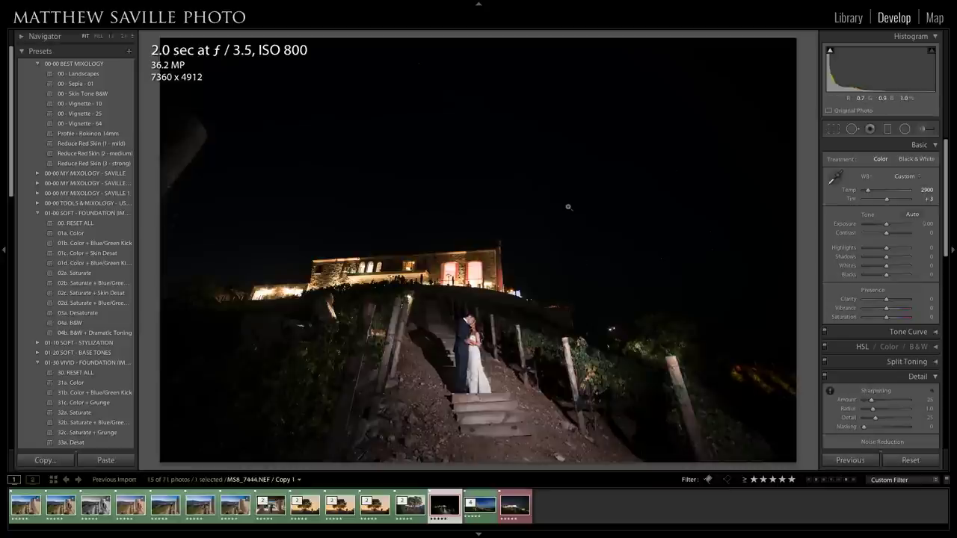
click(513, 522)
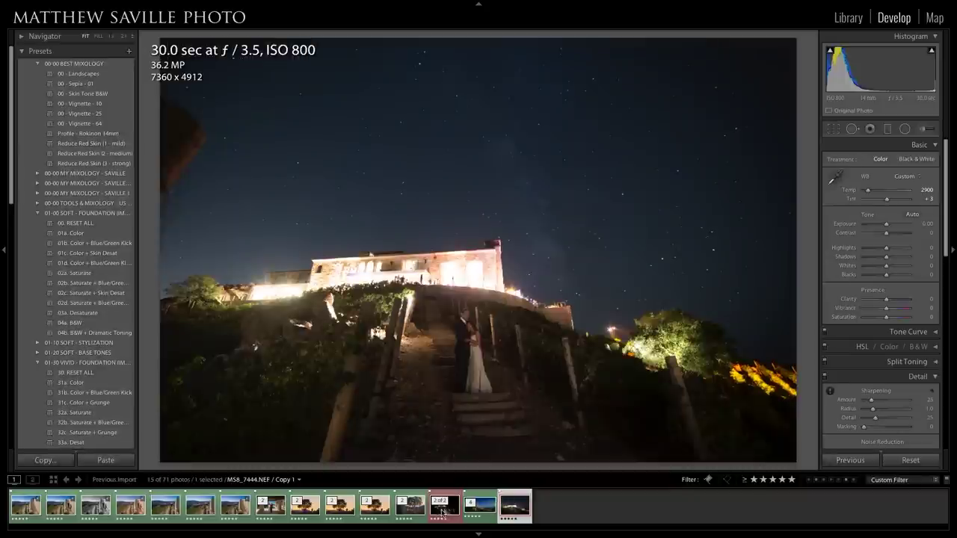
click(445, 513)
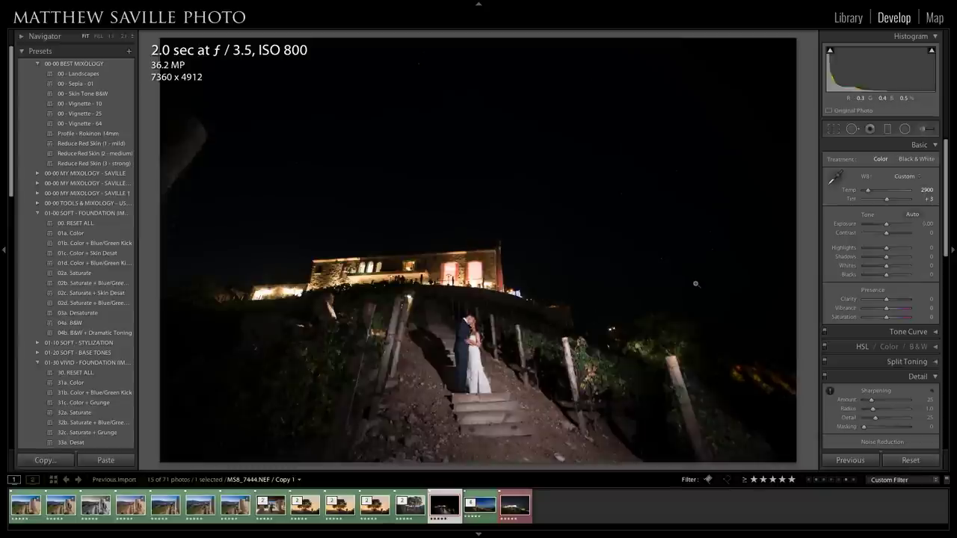
click(516, 507)
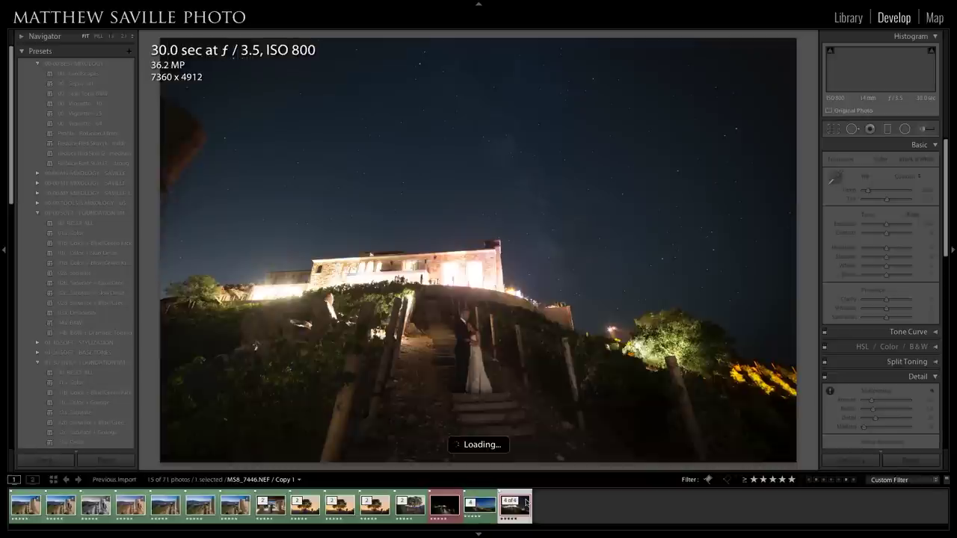
key(Right)
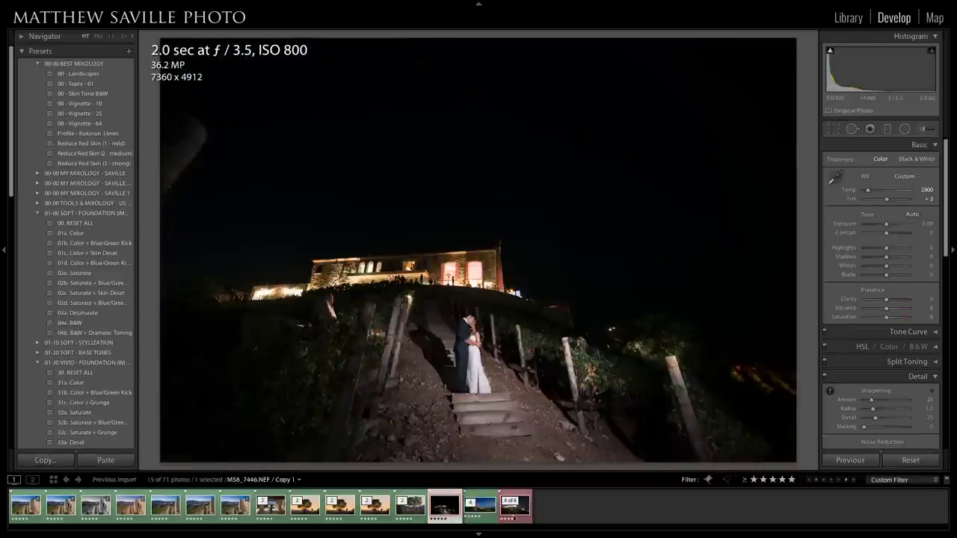
key(Left)
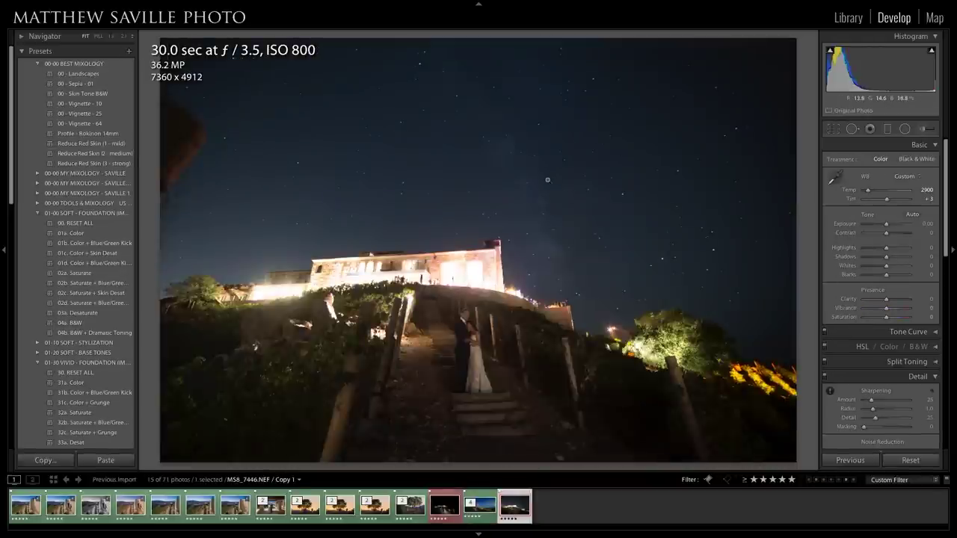
Step: Collapse the BEST MIXOLOGY, soft foundation, vivid foundation and VIVID - BASE TONES preset folders
click(37, 65)
click(37, 113)
click(38, 143)
click(37, 163)
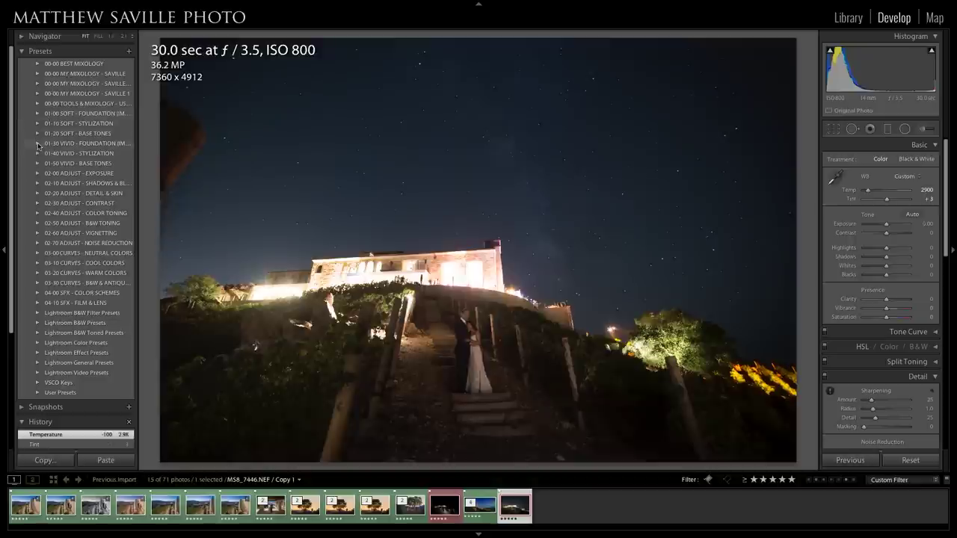
Step: Apply the 31a. Color preset and the 07. Brighten +1.0 exposure preset
click(39, 144)
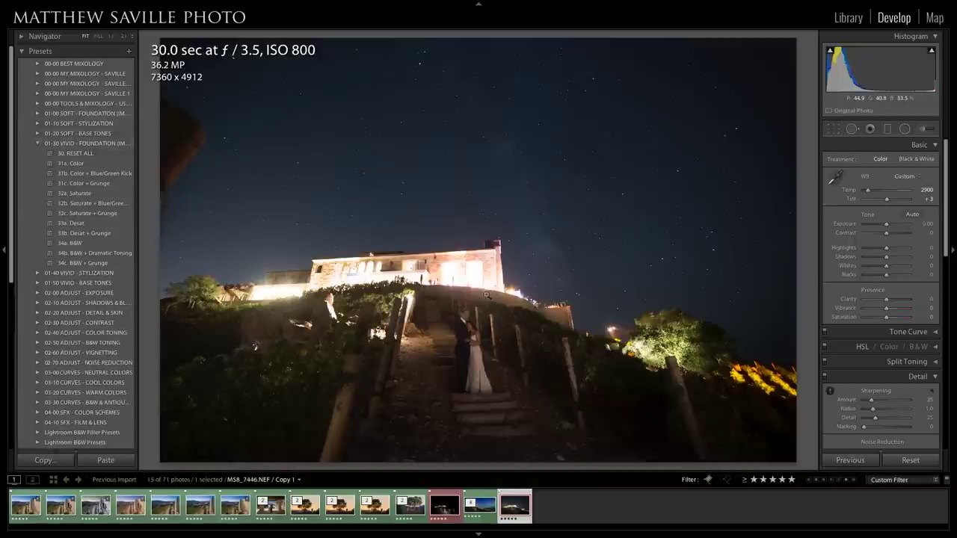
click(65, 166)
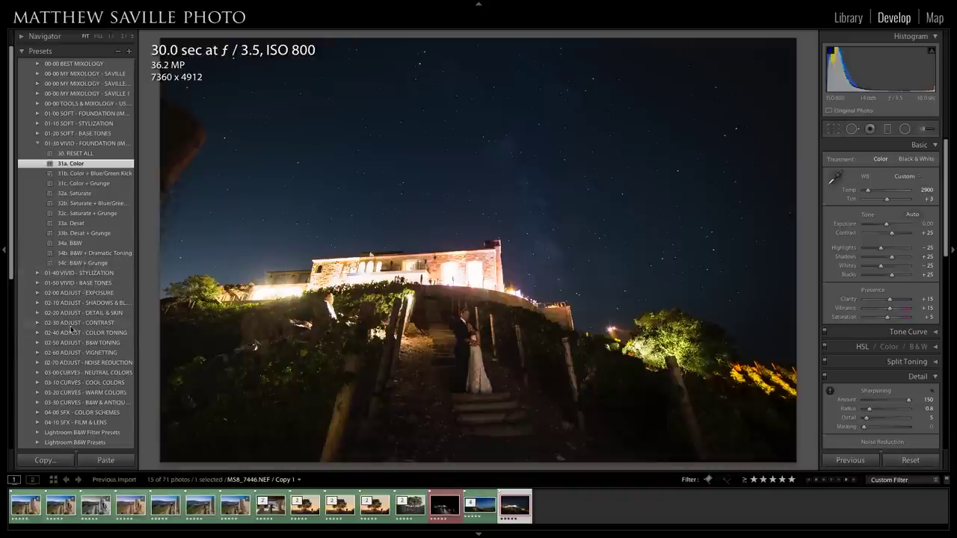
click(38, 293)
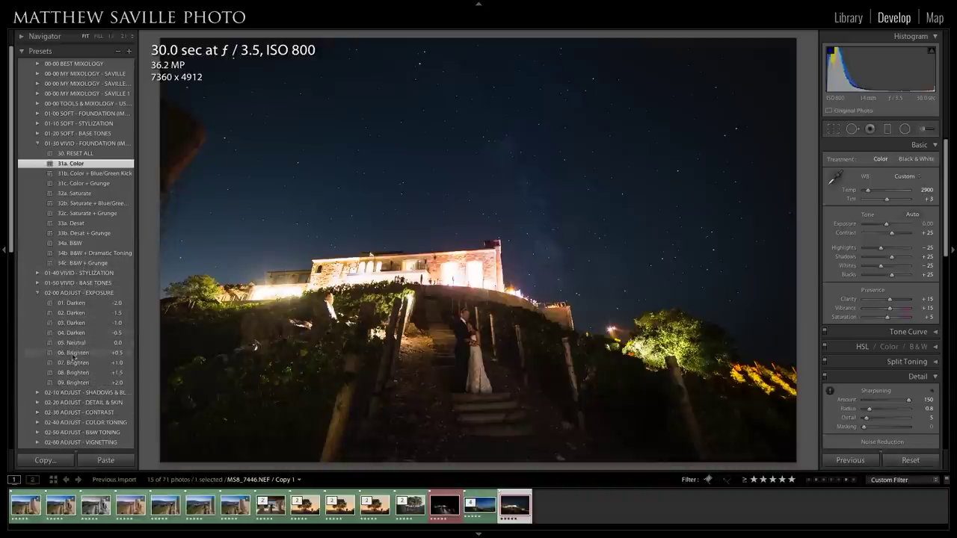
click(70, 364)
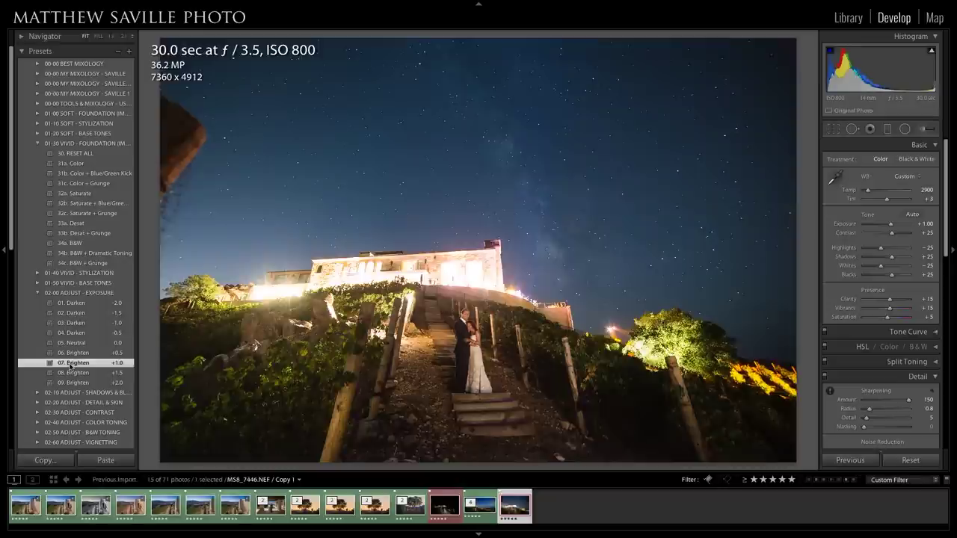
Step: Add 21a. Soft Sharpen and 17. Brighten ++ for Shadows +30 and Blacks +60
click(38, 402)
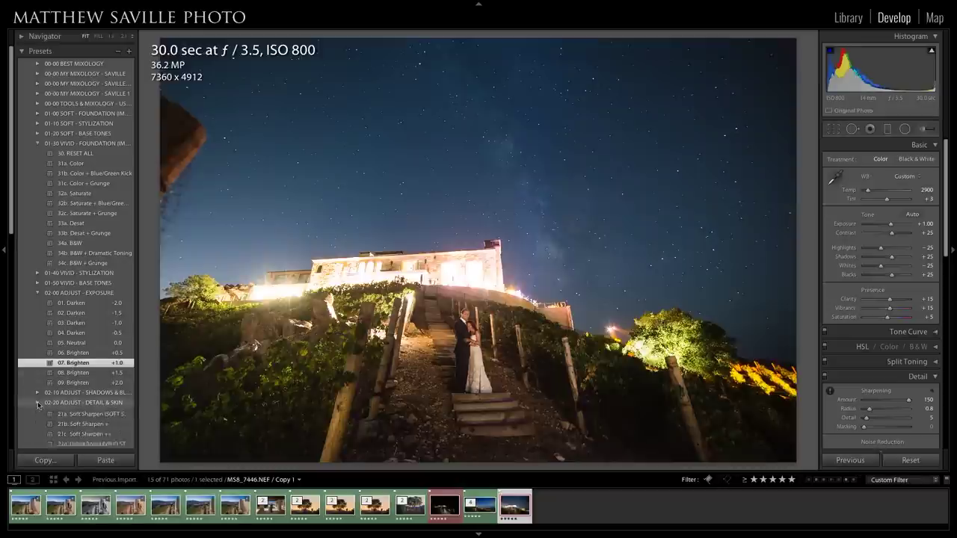
click(84, 433)
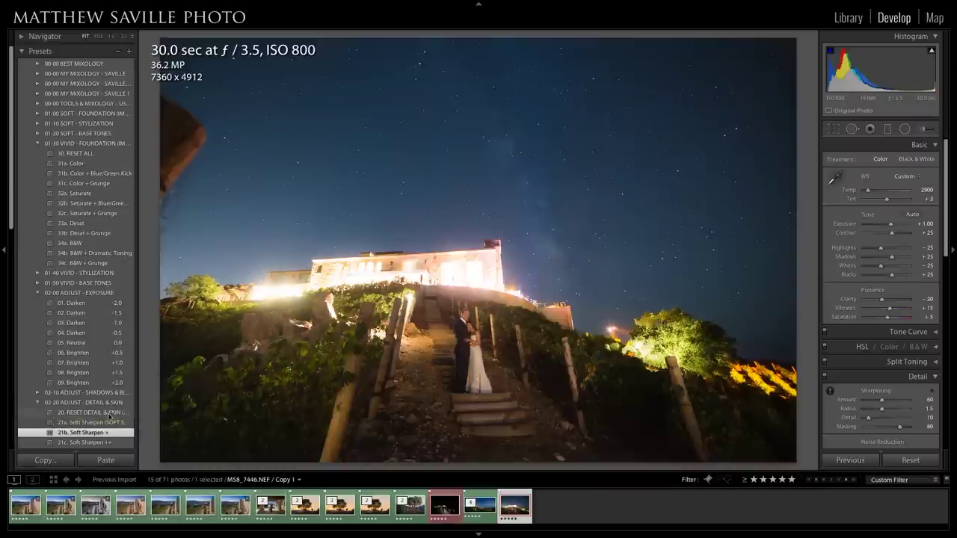
click(86, 424)
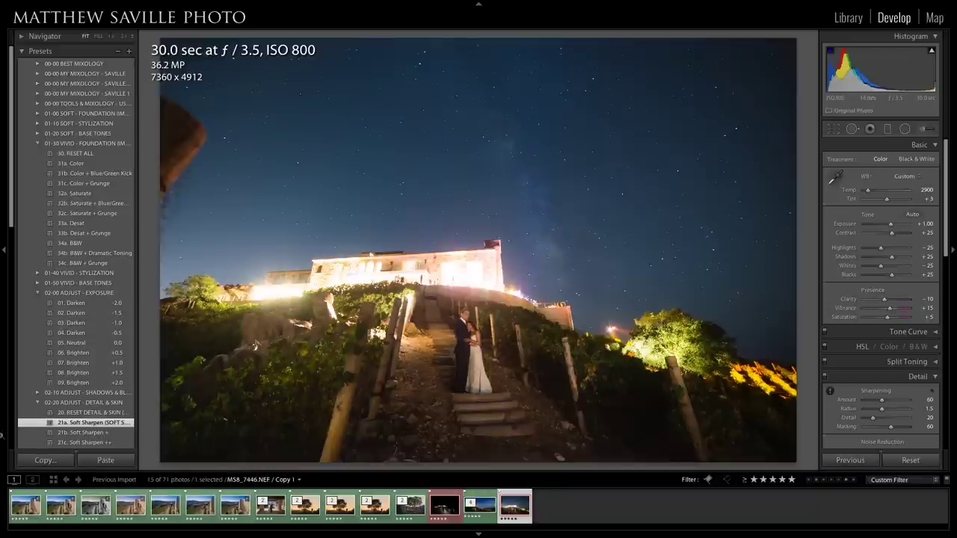
scroll(88, 390, down, 3)
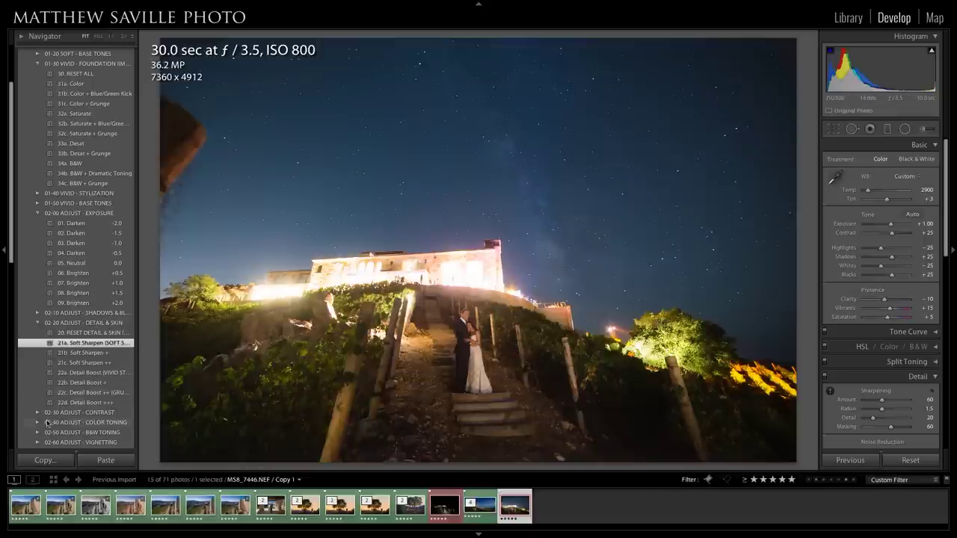
click(38, 313)
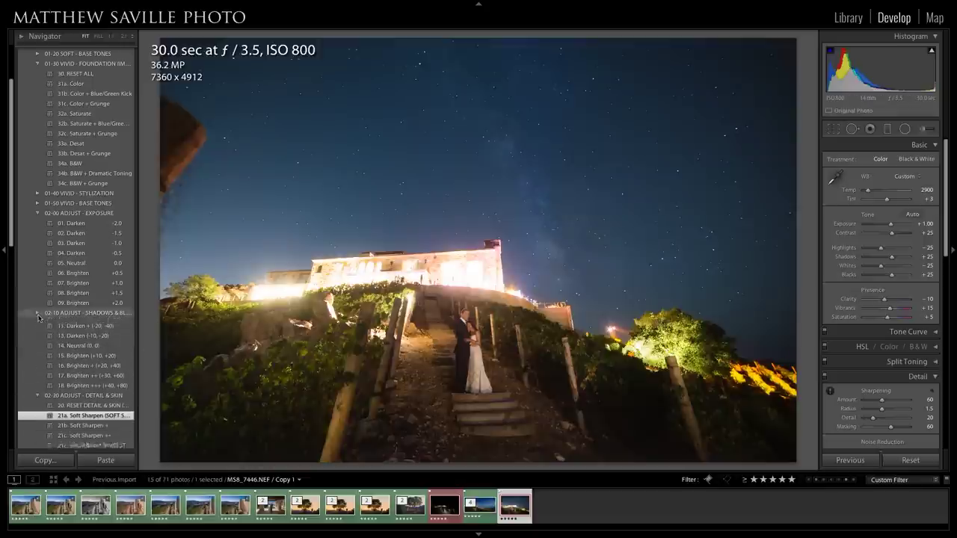
click(94, 403)
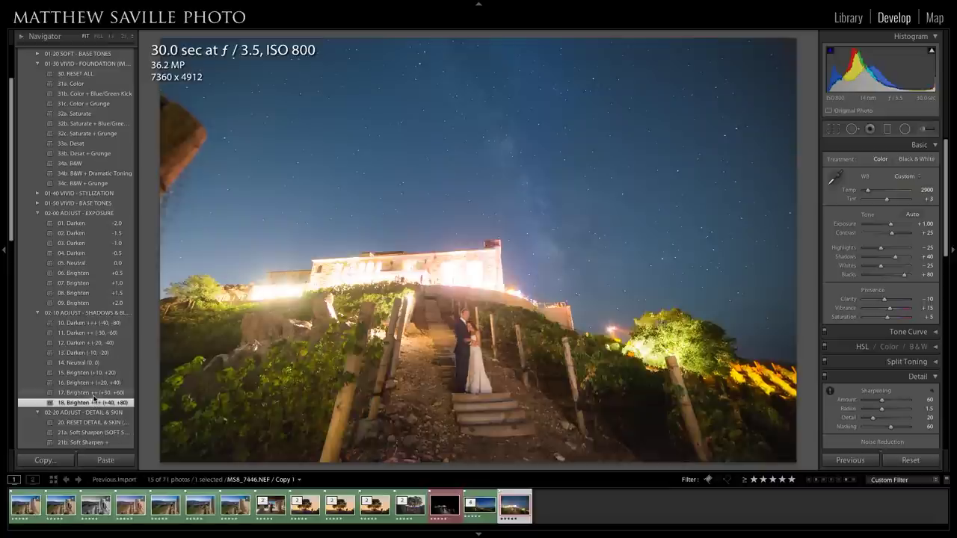
click(96, 393)
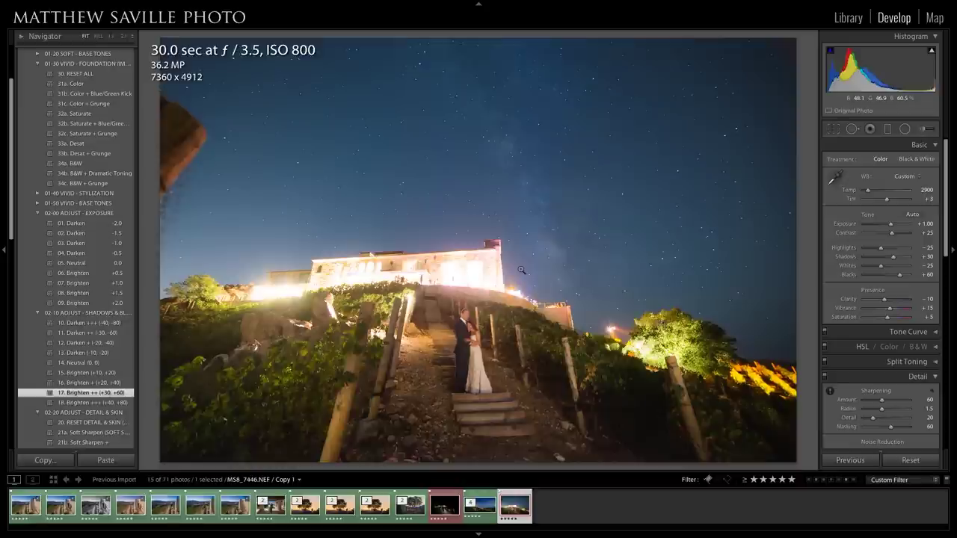
key(k)
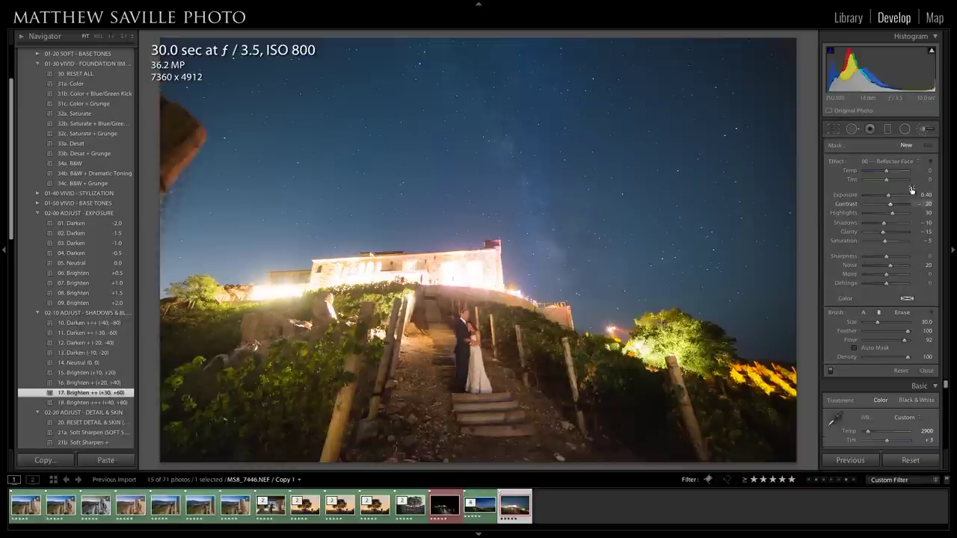
Step: Choose the 12 Sky | Cloud | Ocean effect for the Adjustment Brush
click(888, 163)
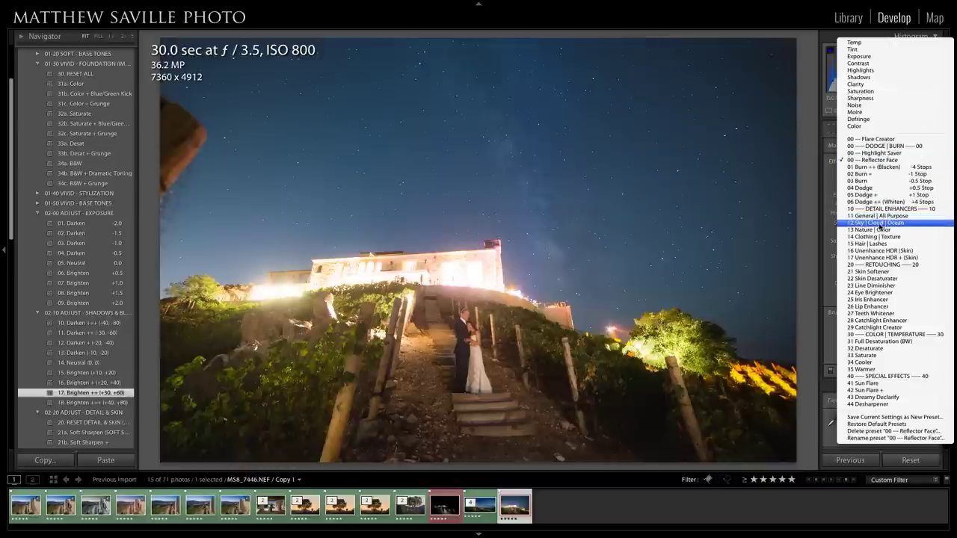
click(882, 223)
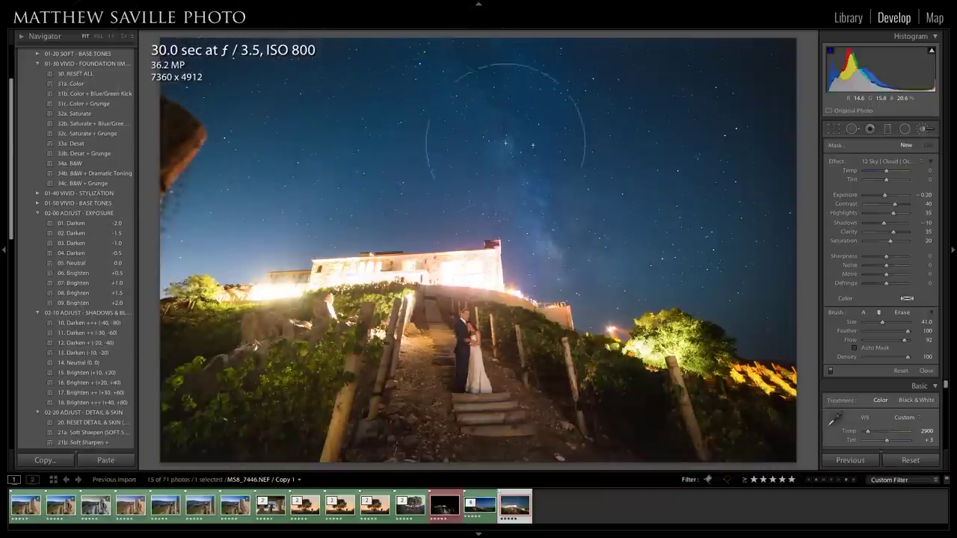
click(887, 161)
click(884, 167)
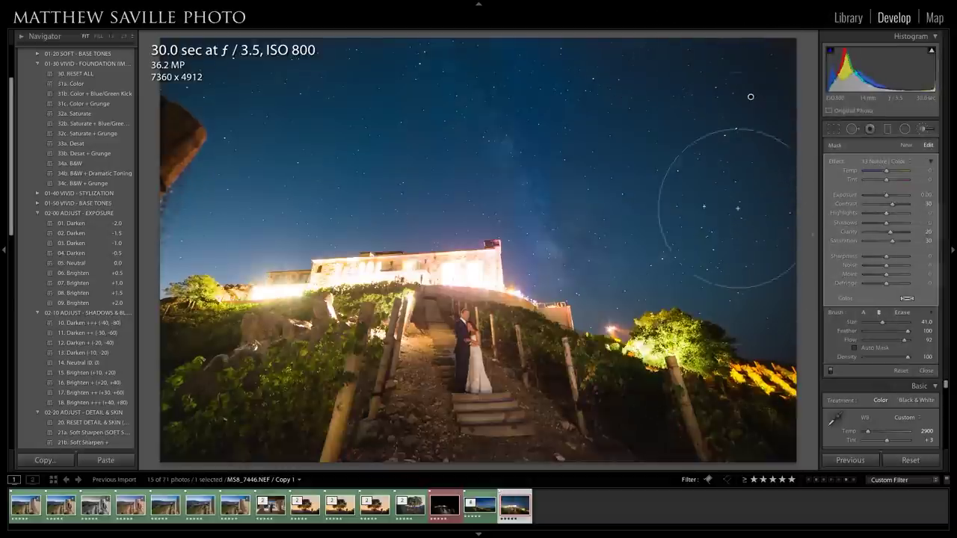
click(889, 163)
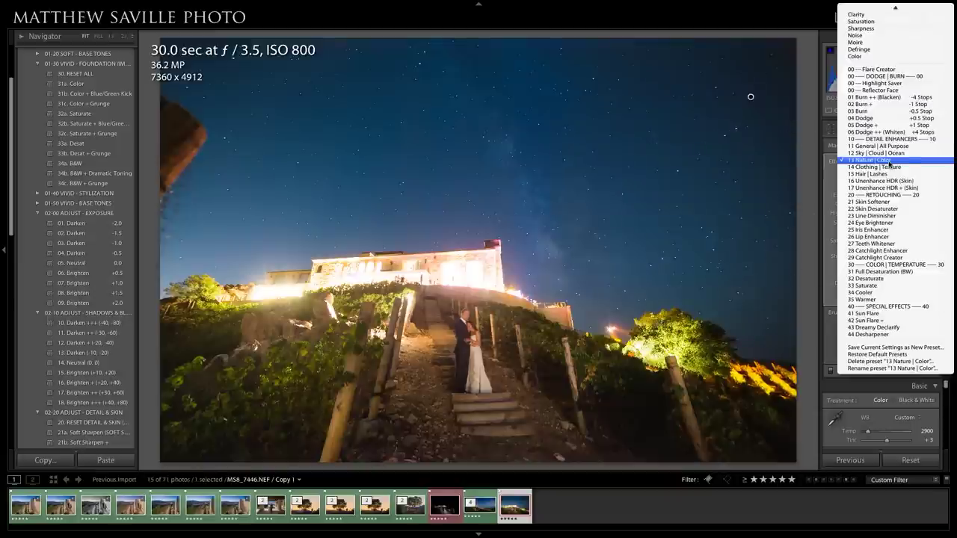
click(887, 158)
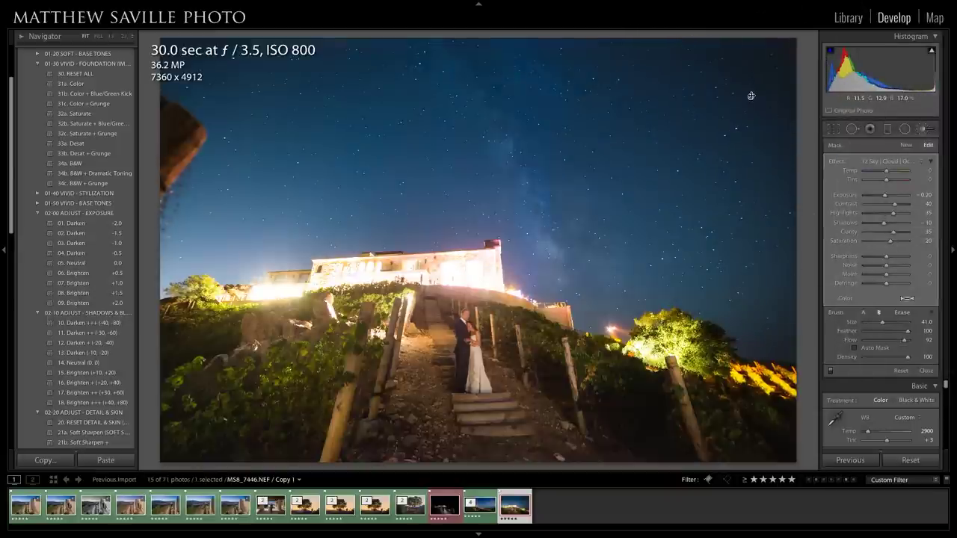
Step: Tune the sky effect's strength and set its exposure near zero, then show the 2-second exposure
mouse_move(751, 95)
mouse_down()
mouse_move(784, 94)
mouse_move(702, 95)
mouse_move(815, 93)
mouse_up()
drag(815, 93, 787, 94)
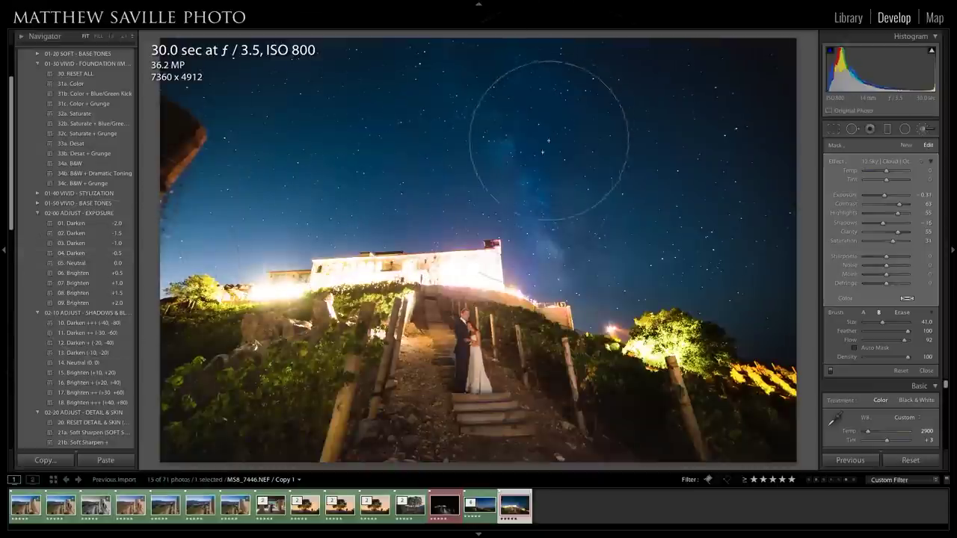
drag(887, 196, 887, 196)
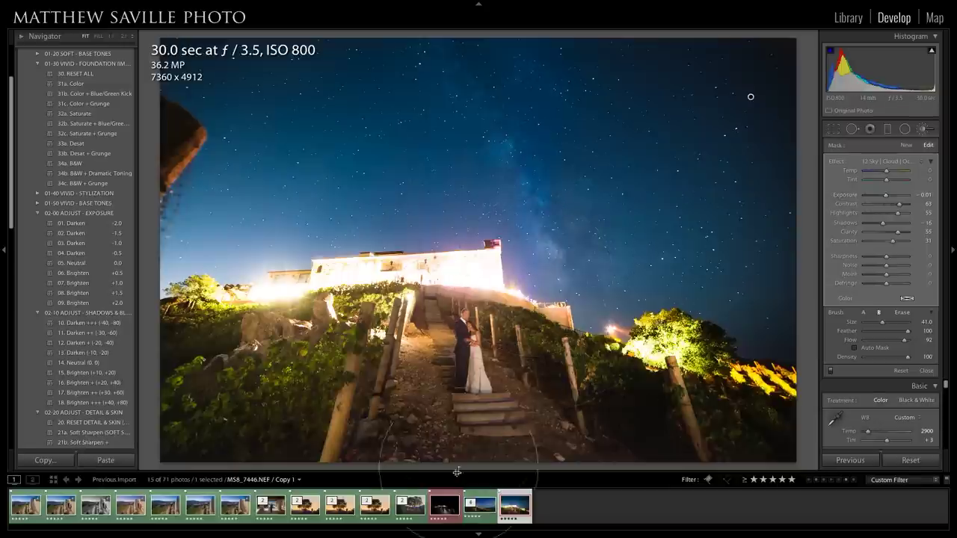
click(446, 513)
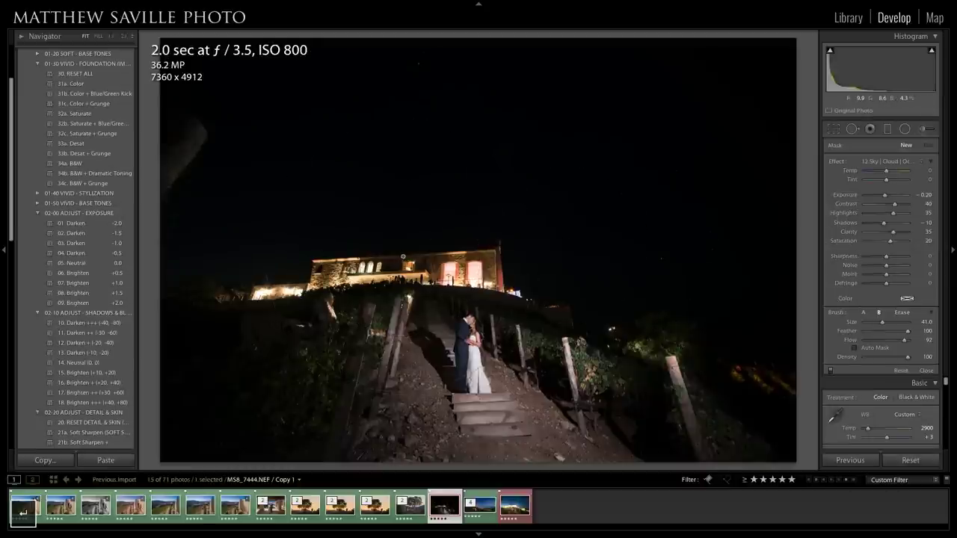
Step: Close the brush and apply the 31a. Color and 07. Brighten +1.0 presets to the 2-second shot
key(k)
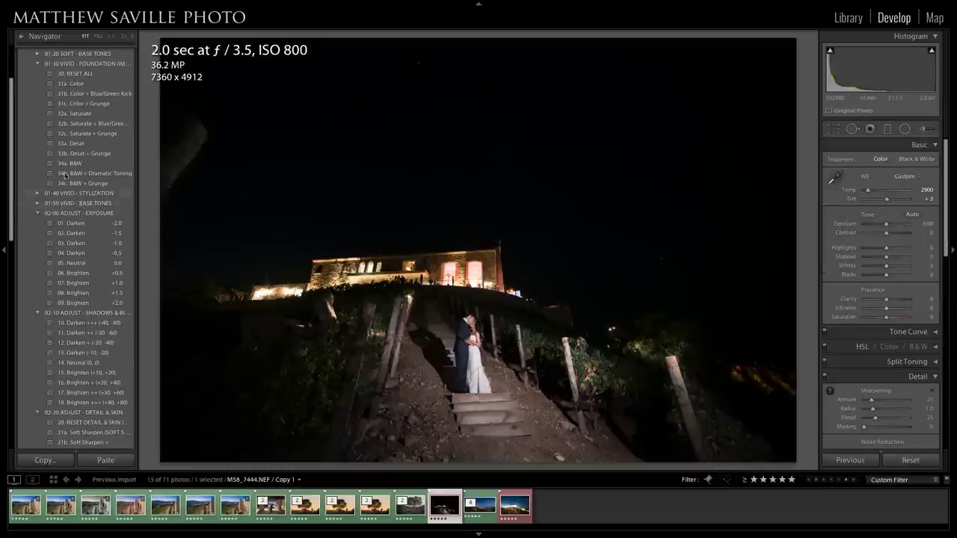
scroll(64, 175, up, 3)
click(78, 164)
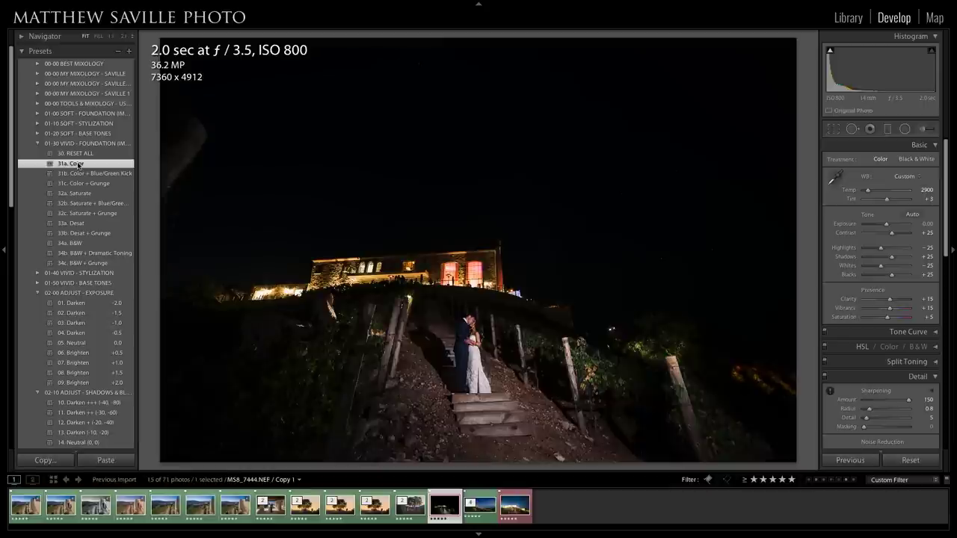
click(88, 384)
click(92, 363)
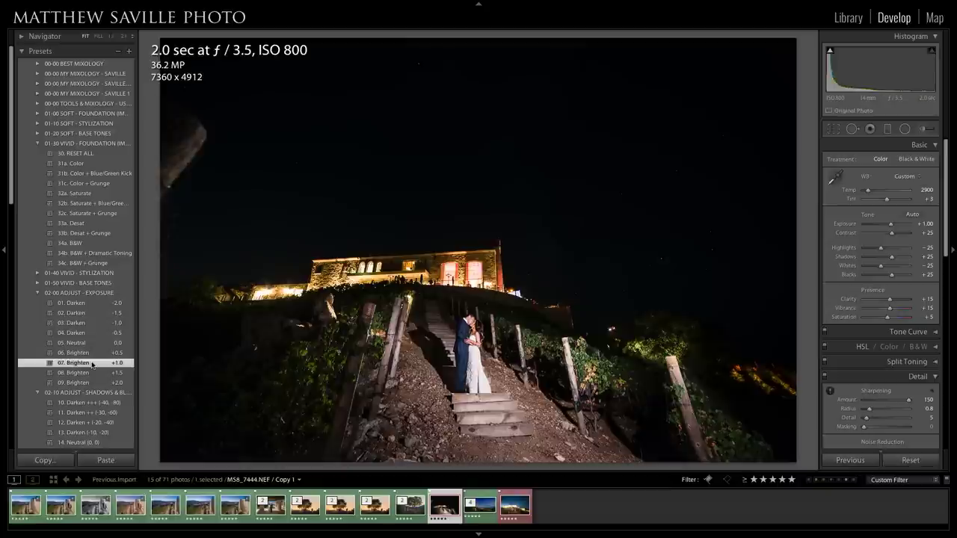
Step: Add 18. Brighten +++ and 21a. Soft Sharpen, then show the 30-second Milky Way shot
scroll(91, 416, down, 2)
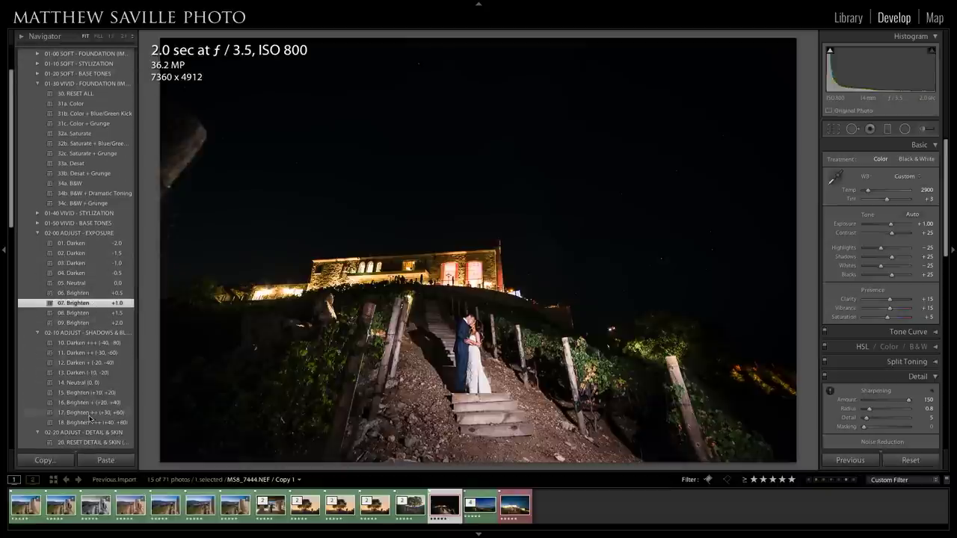
click(90, 421)
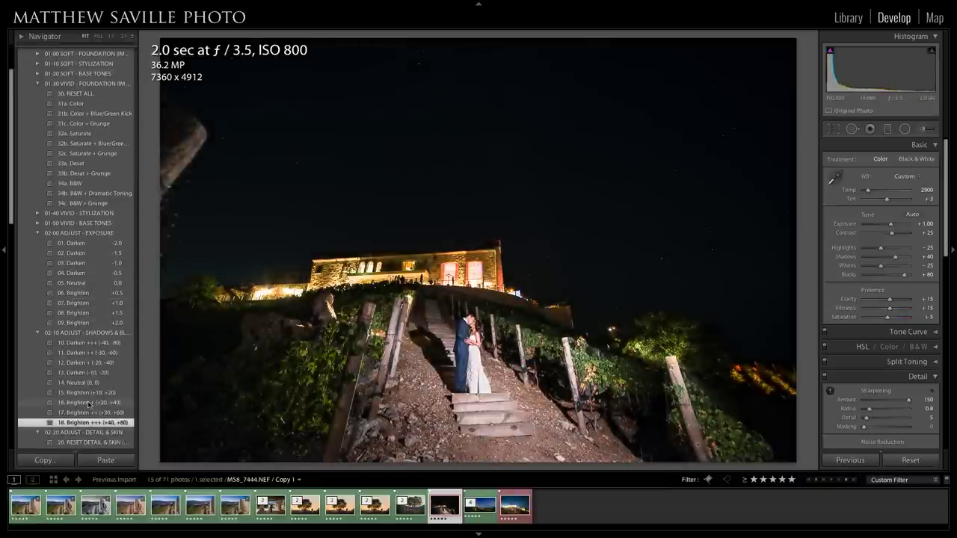
scroll(89, 361, down, 5)
click(90, 303)
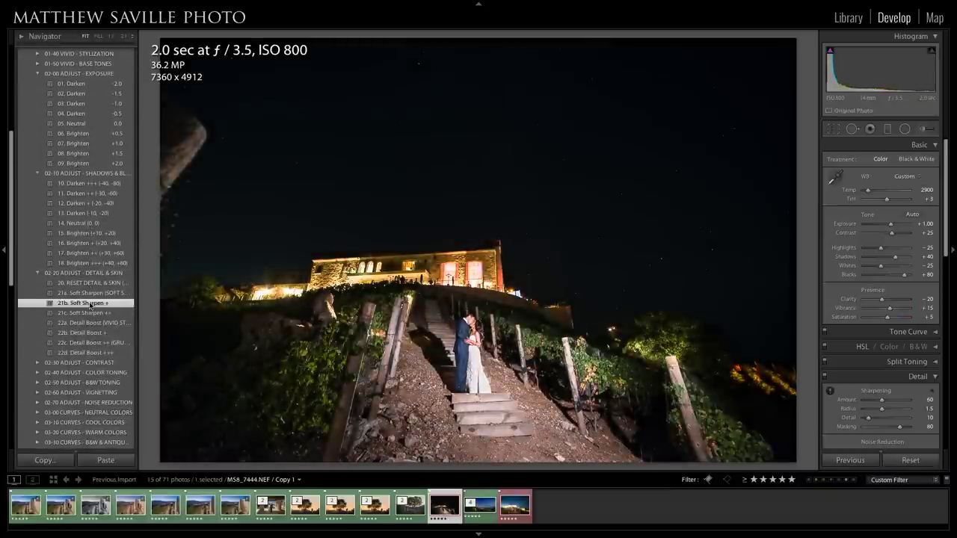
click(89, 294)
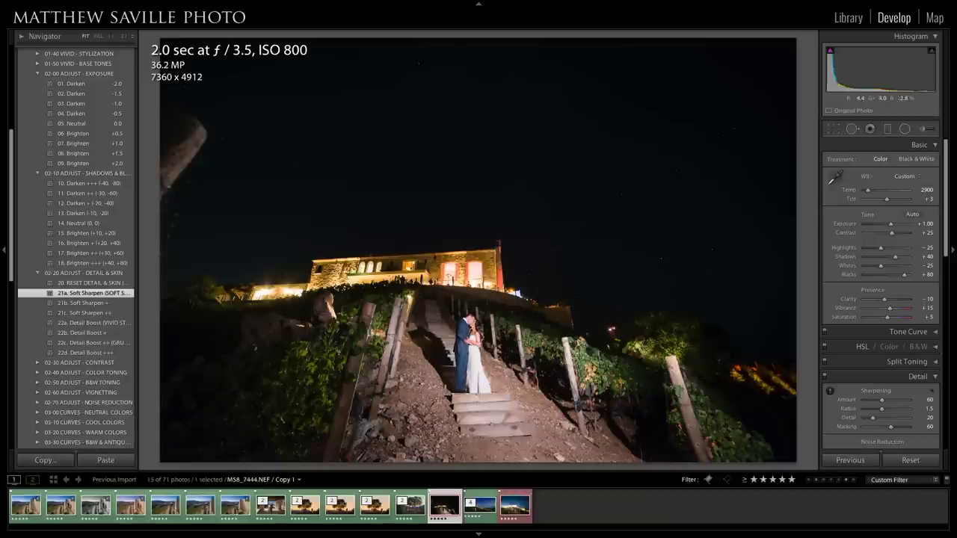
click(516, 507)
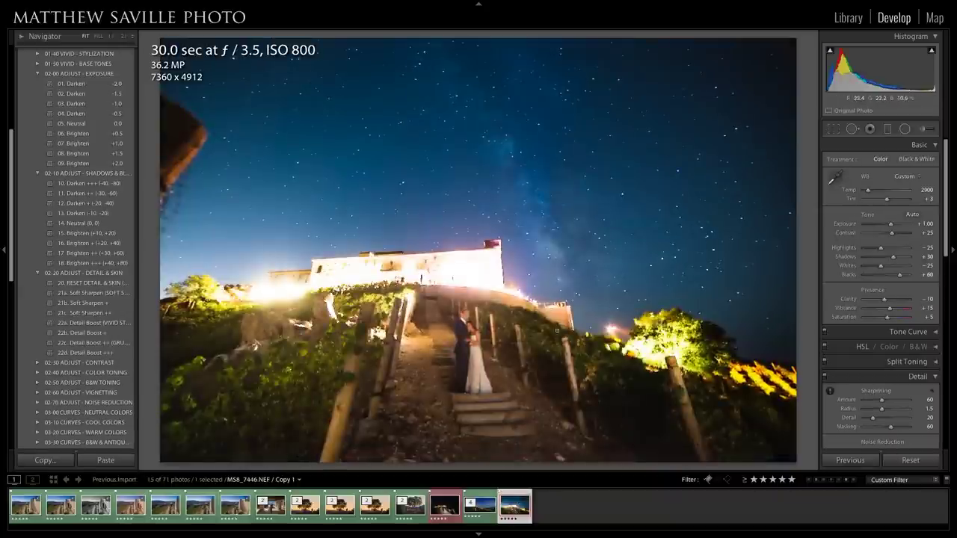
Step: On the 2-second exposure, raise Shadows and Blacks to +100 and lift Exposure
click(445, 509)
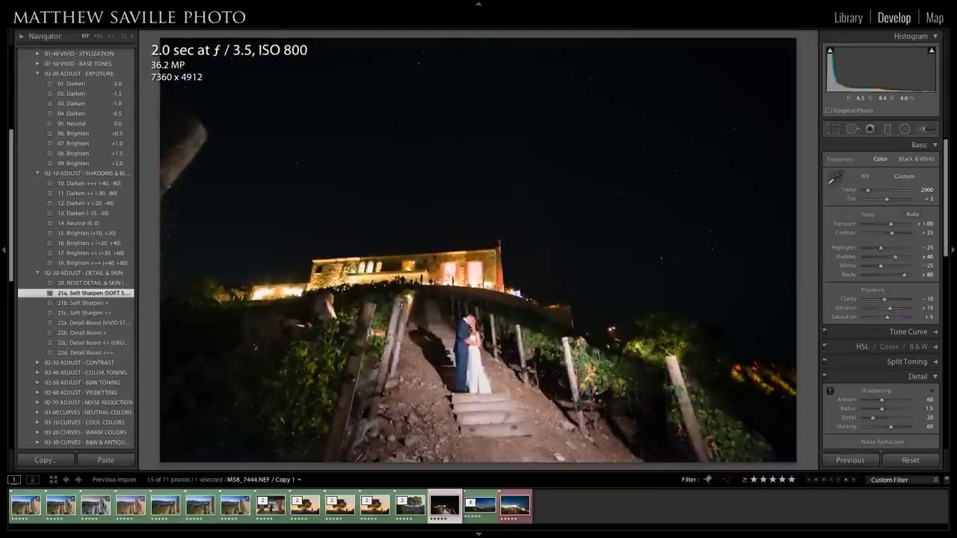
key(shift+Up)
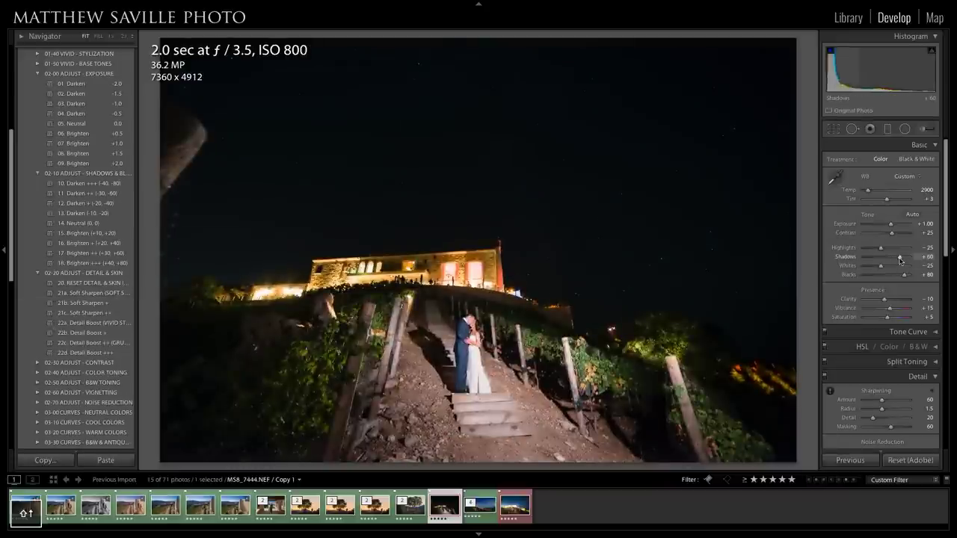
key(shift+Up)
key(shift+Up)
key(shift+Up)
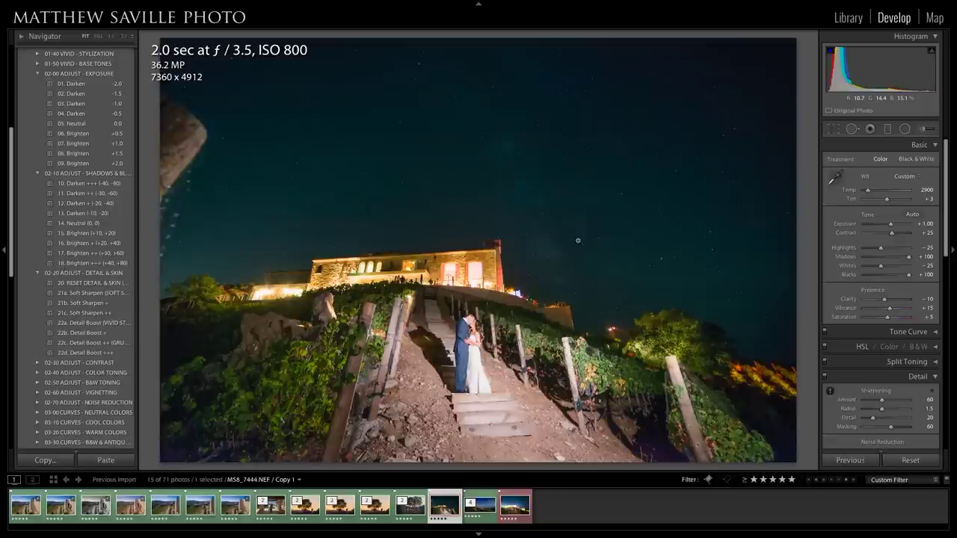
click(516, 510)
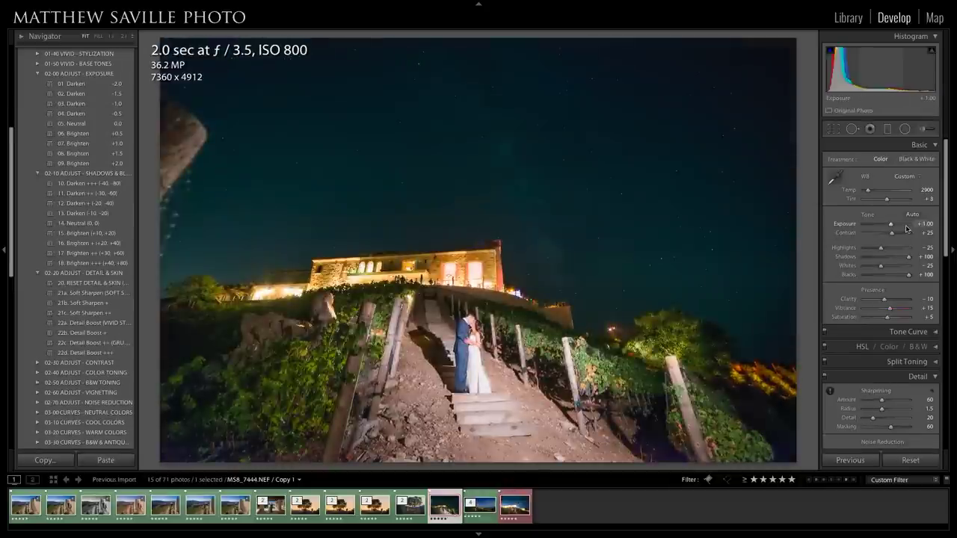
drag(907, 229, 919, 229)
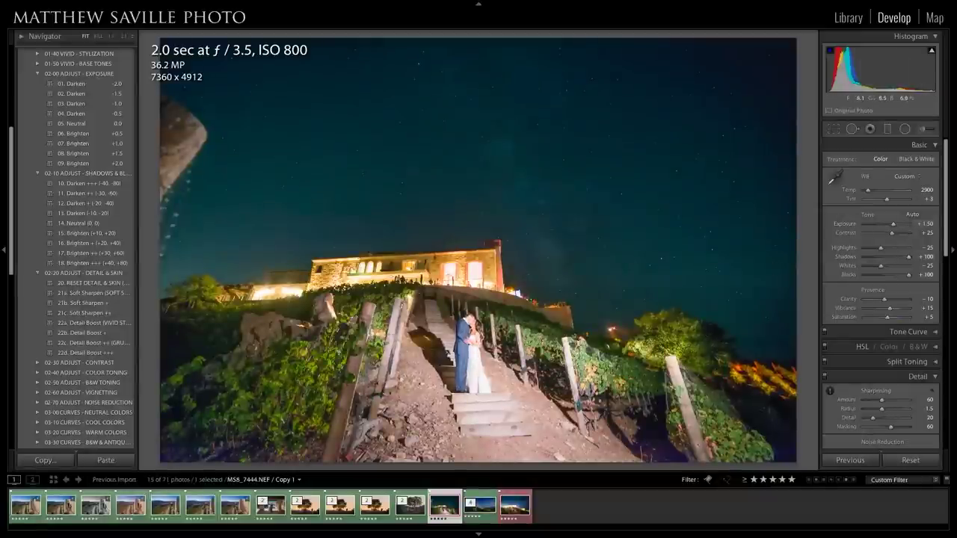
scroll(905, 253, down, 8)
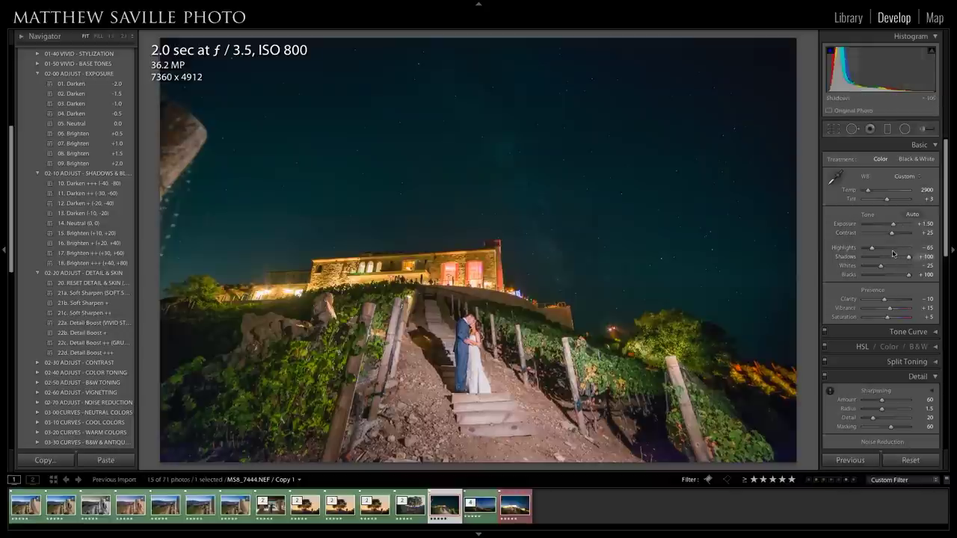
scroll(896, 234, up, 4)
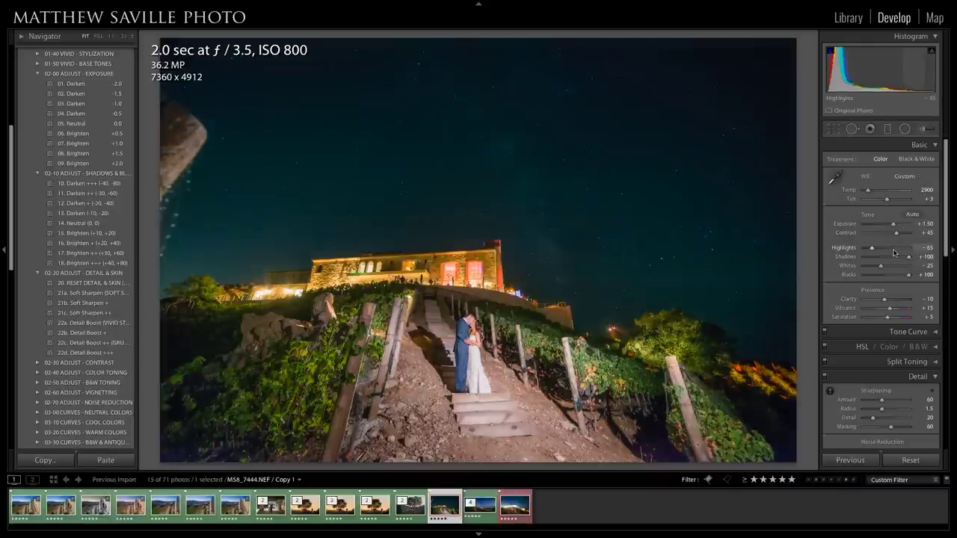
scroll(895, 252, up, 2)
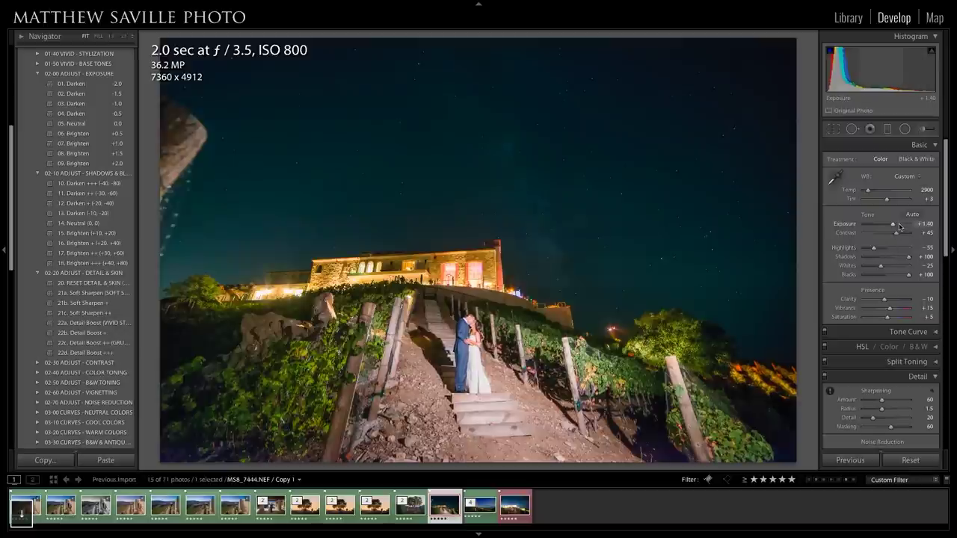
scroll(900, 227, down, 3)
scroll(900, 227, up, 1)
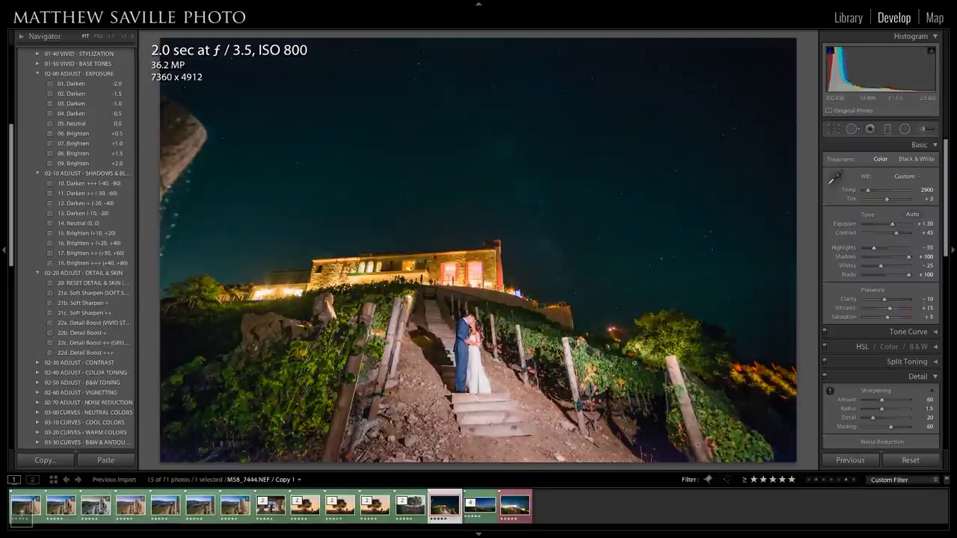
Step: Compare with the 30-second shot, turn on clipping warnings and set Highlights to -60
click(517, 513)
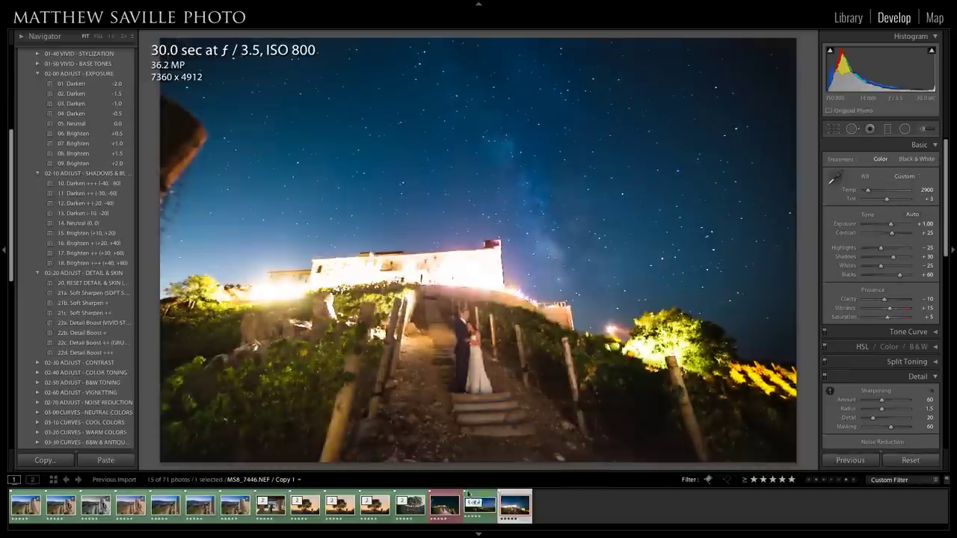
click(448, 514)
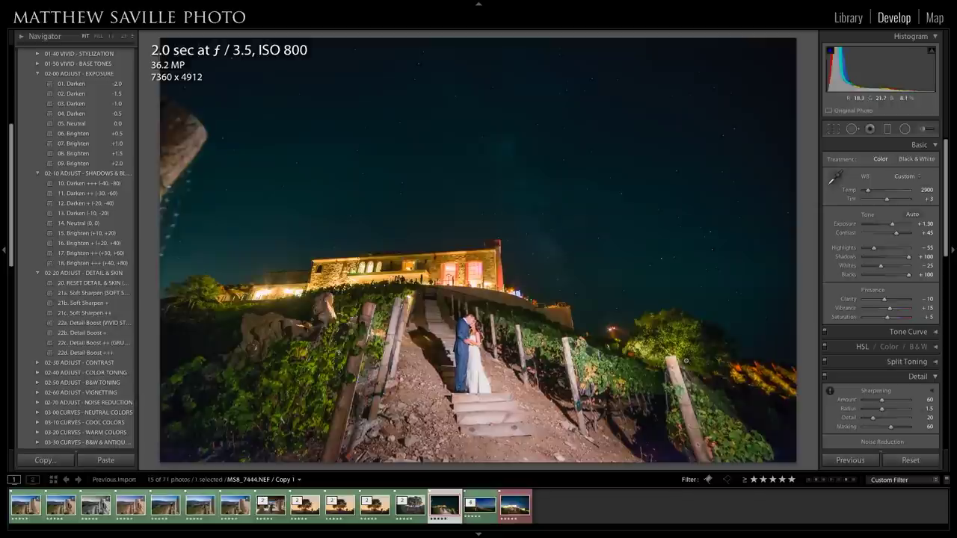
key(j)
key(Down)
key(Down)
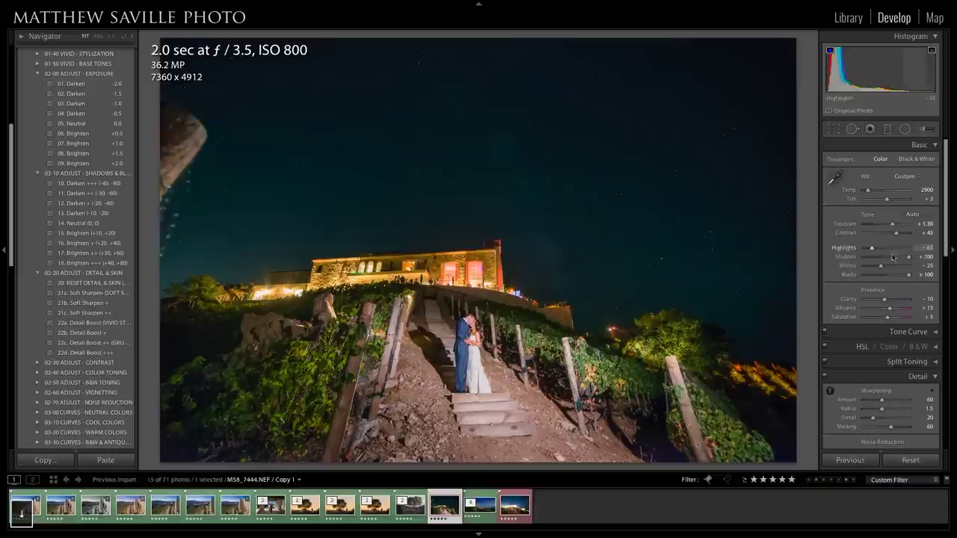
key(Up)
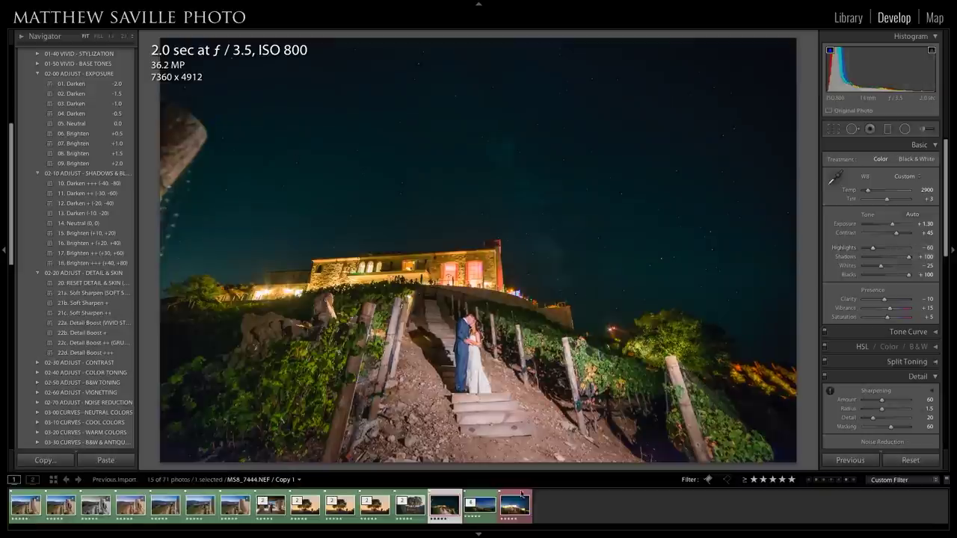
Step: Lower the 30-second shot to Exposure +0.80 and Whites -65
click(514, 516)
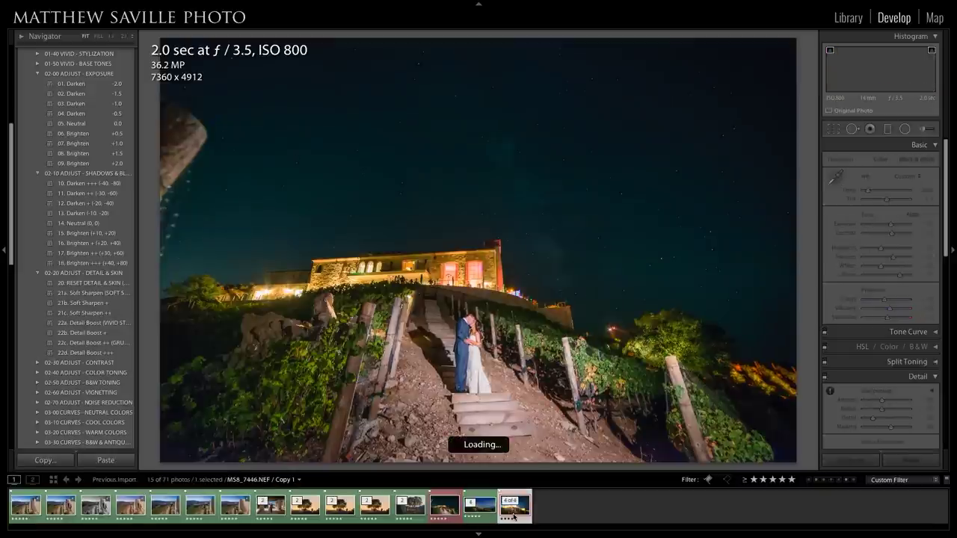
key(Down)
key(Down)
key(Down)
key(Down)
key(Down)
key(Down)
key(Down)
key(Down)
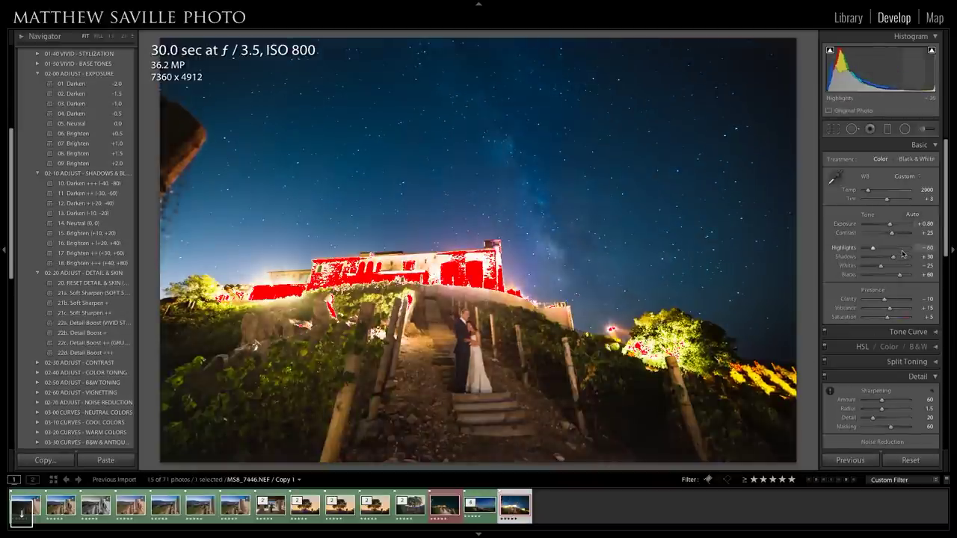
key(shift+Down)
key(shift+Down)
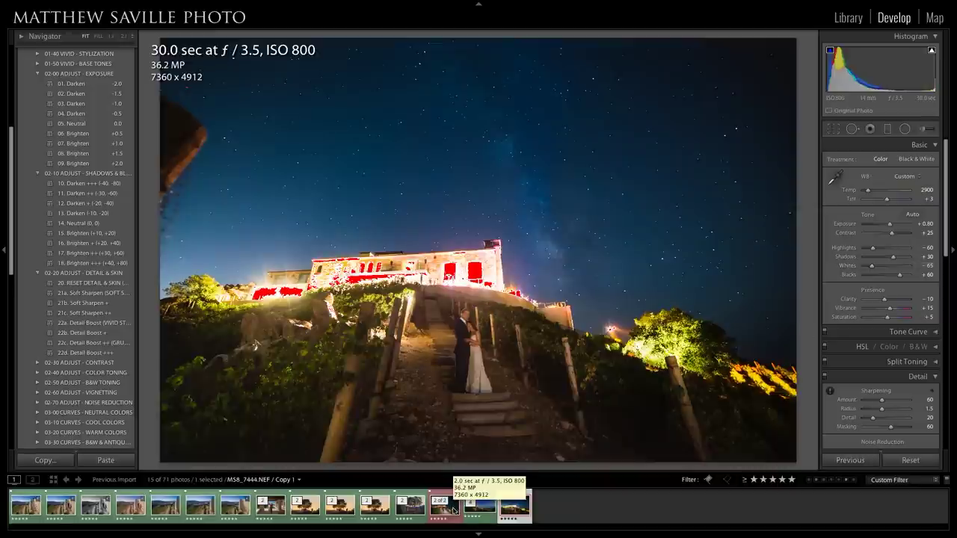
Step: Select both exposures together and bring up the Edit In menu
super+click(455, 511)
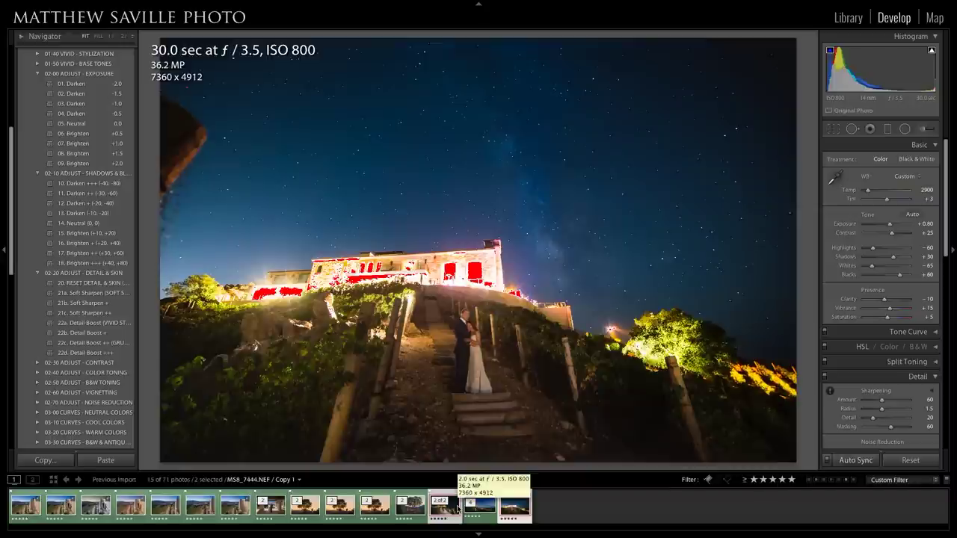
right_click(453, 513)
mouse_move(503, 330)
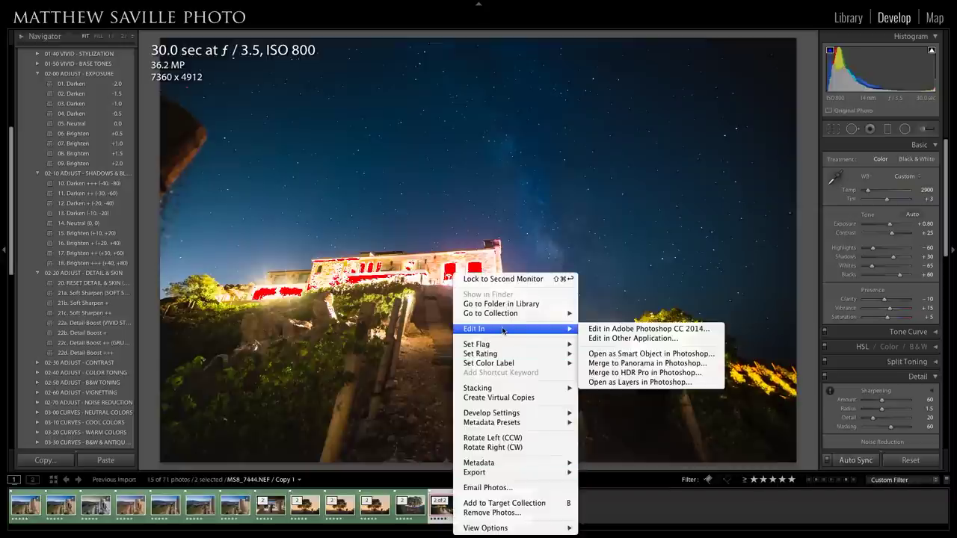
Step: Open MS8_7444 and MS8_7446 in Photoshop as smart objects
click(632, 355)
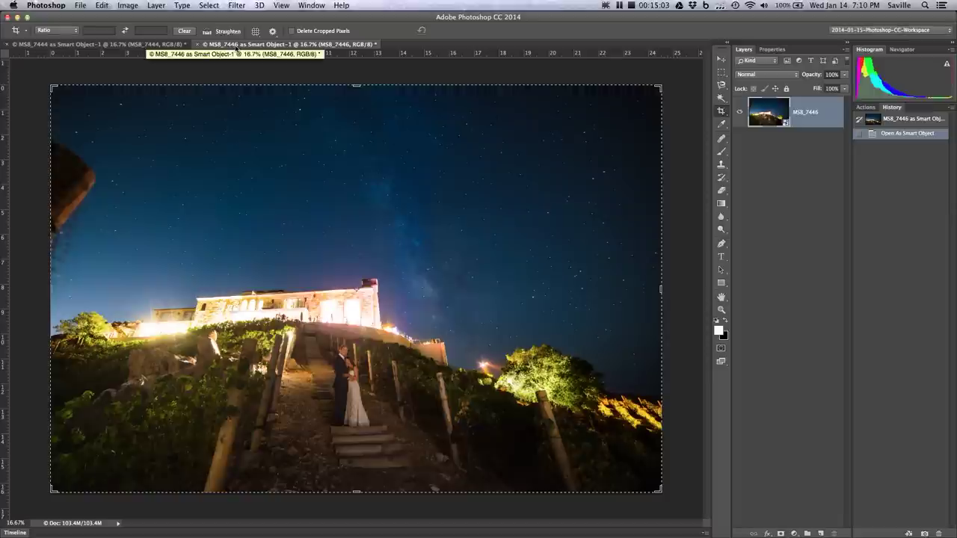
Step: Drag the MS8_7446 layer into the MS8_7444 document and align it over the image beneath
drag(238, 46, 467, 226)
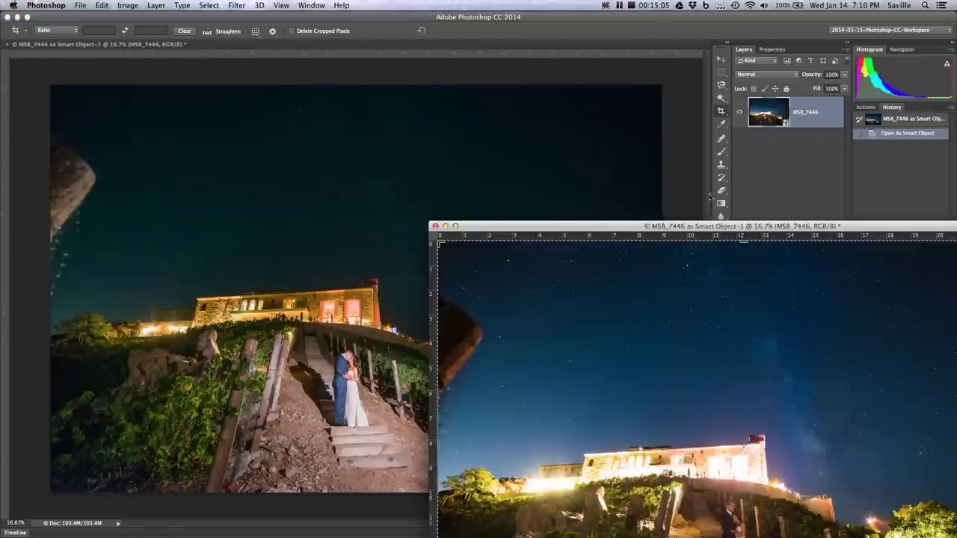
drag(767, 116, 229, 169)
key(v)
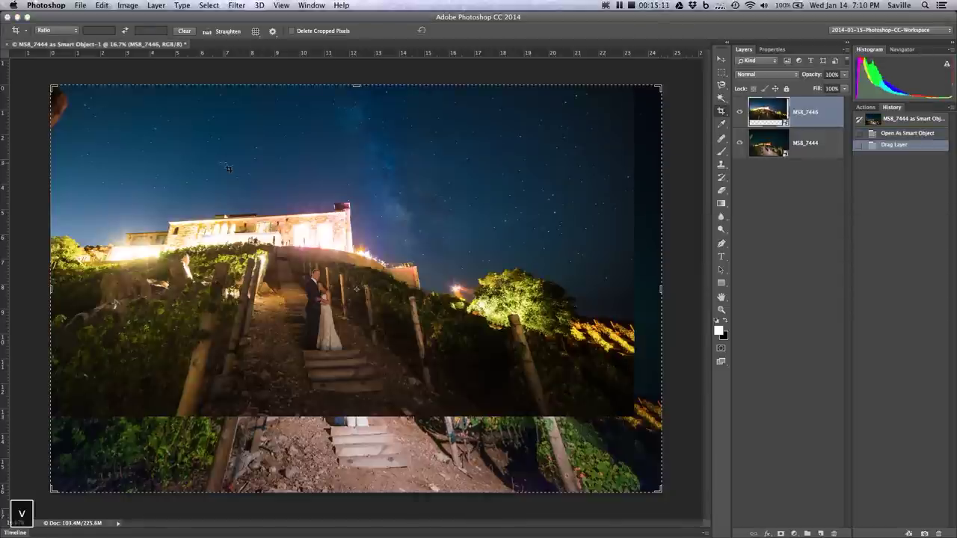
drag(294, 195, 320, 268)
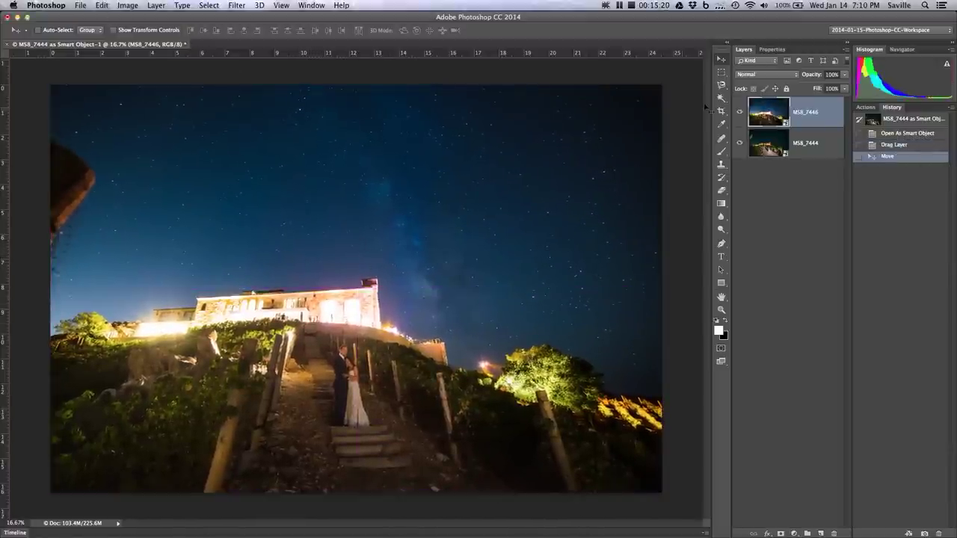
click(98, 6)
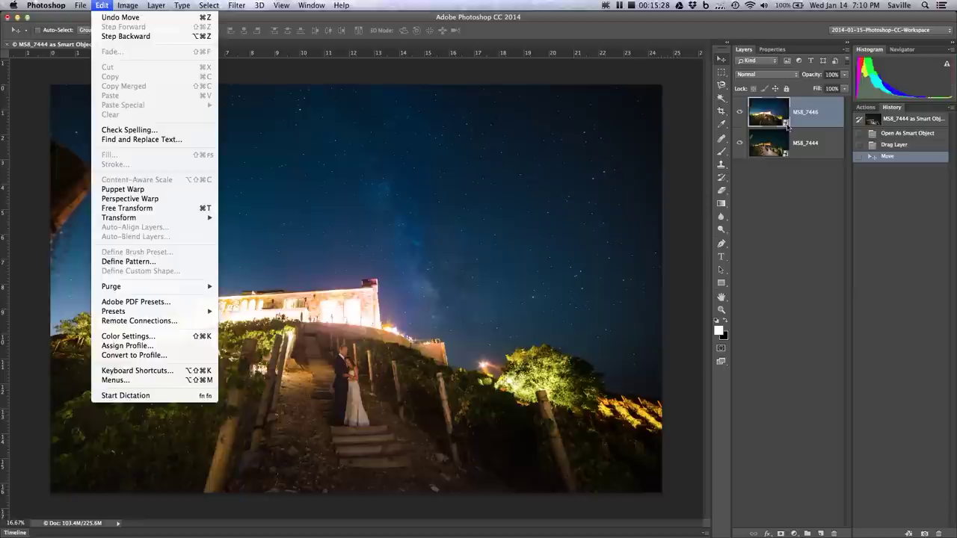
click(762, 332)
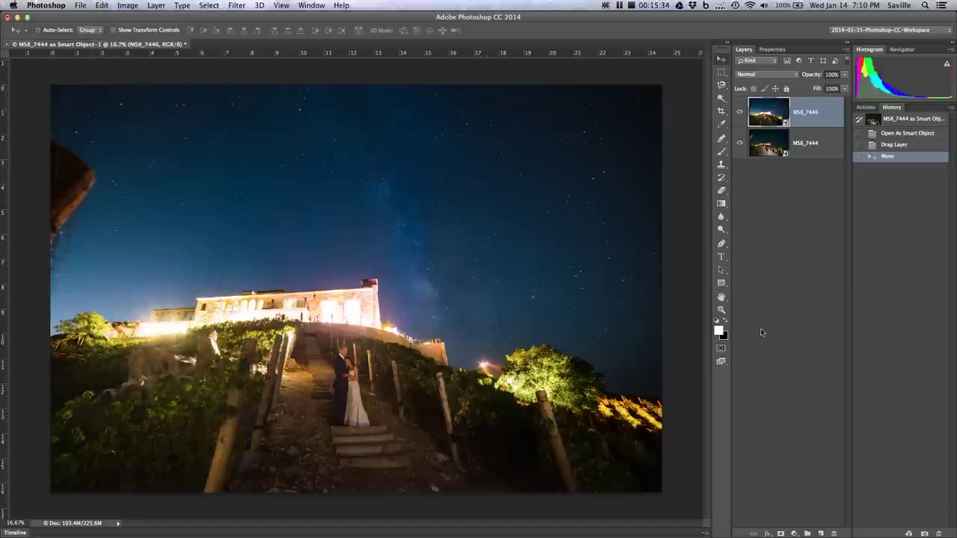
Step: Add a layer mask to MS8_7446 and paint black over the couple
click(781, 533)
key(b)
key(bracketleft)
key(bracketleft)
key(bracketleft)
key(bracketleft)
click(344, 378)
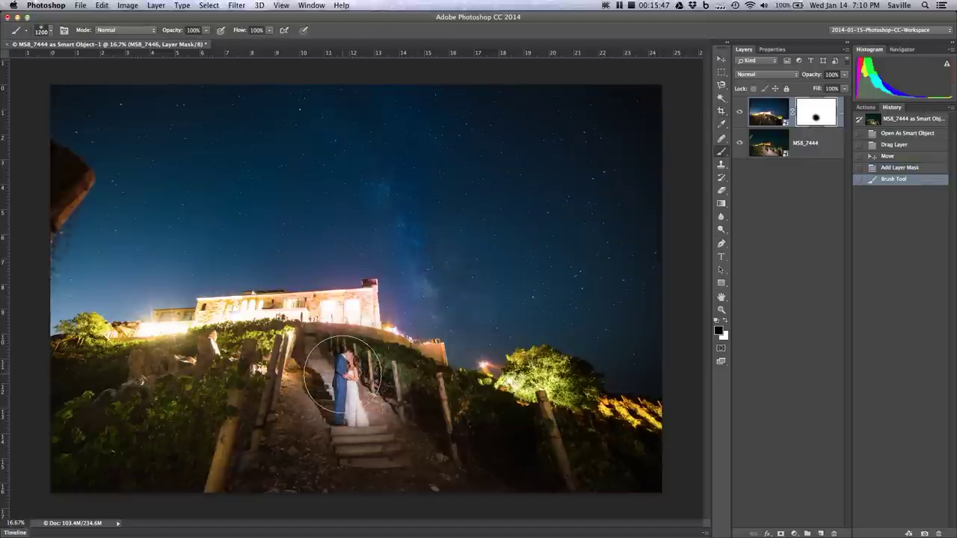
click(344, 374)
click(346, 347)
Step: Mask out the building, foliage, path, lower-right vineyard and stairway in black
key(bracketleft)
key(bracketleft)
key(bracketleft)
mouse_move(346, 341)
mouse_down()
mouse_move(352, 310)
mouse_move(212, 320)
mouse_move(131, 345)
mouse_up()
key(bracketright)
key(bracketright)
key(bracketright)
key(bracketright)
click(64, 436)
drag(217, 396, 321, 463)
mouse_move(284, 449)
mouse_down()
mouse_move(299, 487)
mouse_move(359, 464)
mouse_up()
key(bracketright)
key(bracketright)
key(bracketright)
key(bracketright)
mouse_move(411, 437)
mouse_down()
mouse_move(557, 516)
mouse_move(622, 537)
mouse_move(629, 524)
mouse_move(558, 482)
mouse_move(637, 505)
mouse_move(402, 505)
mouse_up()
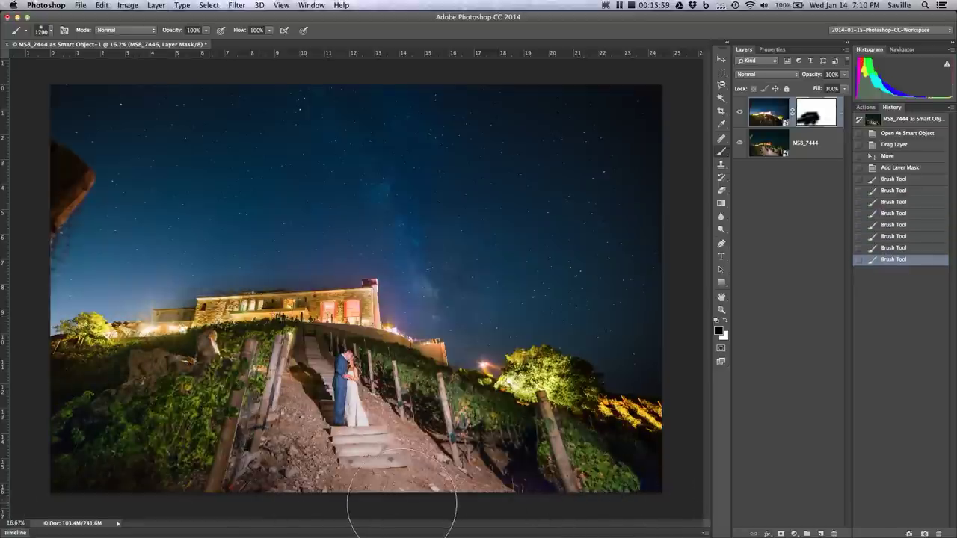
mouse_move(361, 408)
mouse_down()
mouse_move(328, 377)
mouse_move(340, 374)
mouse_move(348, 336)
mouse_up()
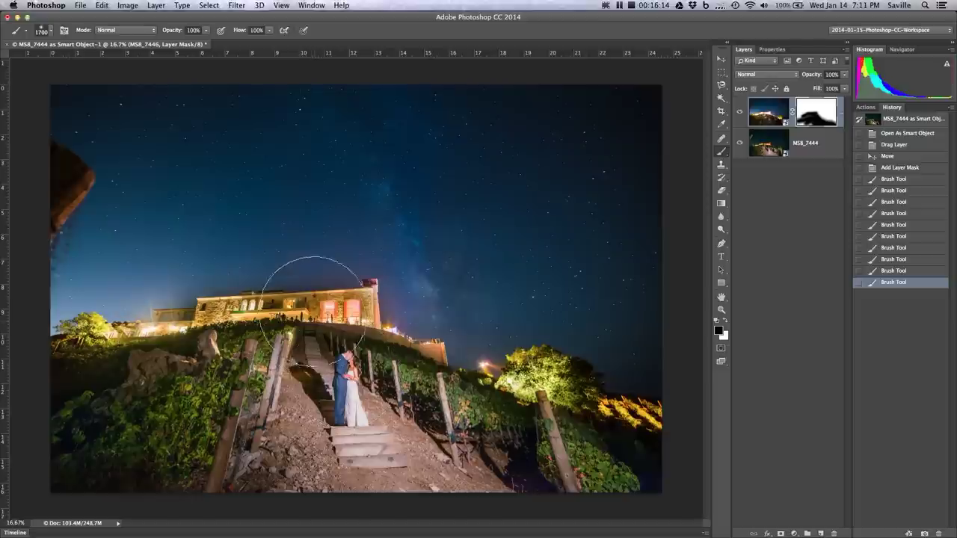
key(x)
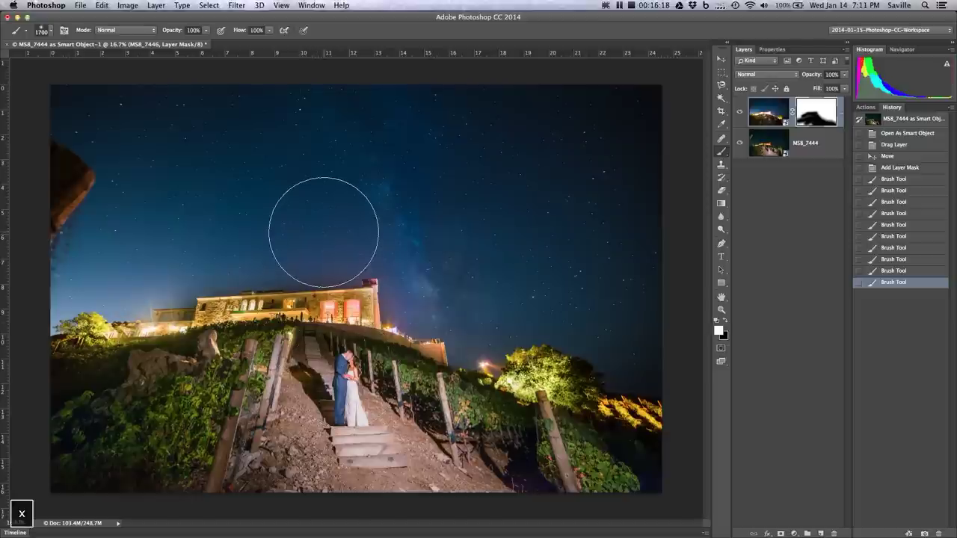
key(bracketleft)
key(bracketleft)
key(bracketleft)
key(bracketleft)
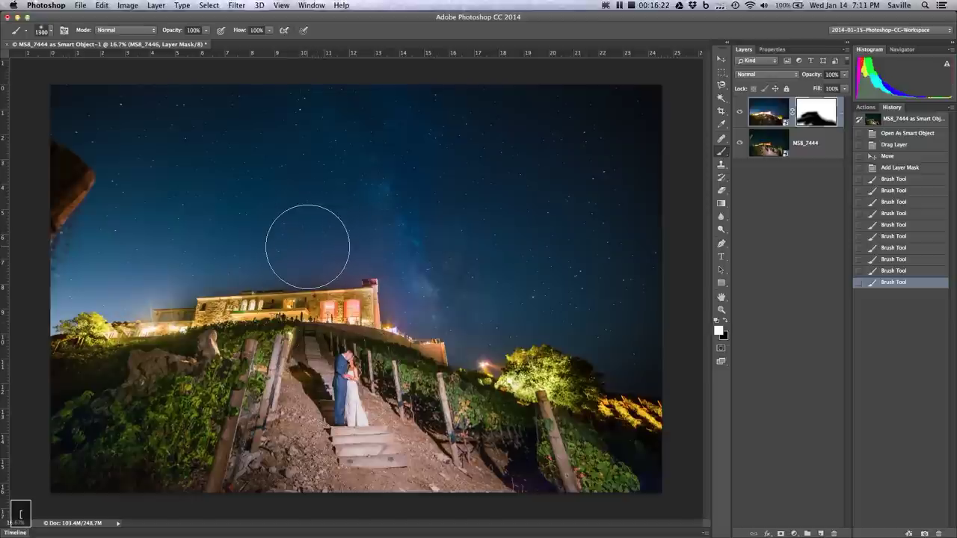
Step: Set brush Flow to 25% and paint soft mask strokes over the sky, vines and foreground
drag(241, 30, 205, 32)
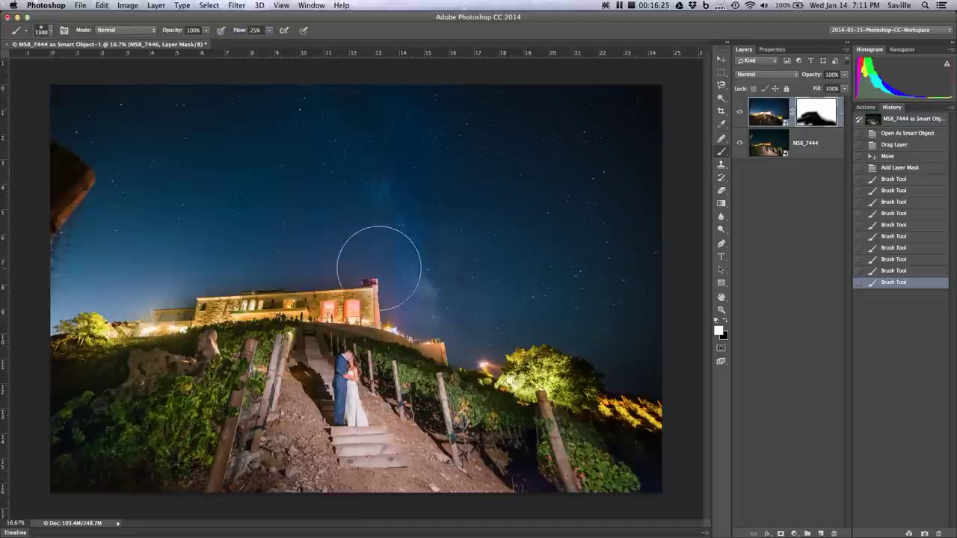
click(104, 282)
mouse_move(271, 267)
mouse_down()
mouse_move(431, 295)
mouse_move(441, 314)
mouse_up()
drag(599, 438, 662, 496)
key(bracketright)
key(bracketright)
key(bracketright)
key(bracketright)
key(bracketright)
key(bracketright)
key(bracketright)
key(bracketright)
key(bracketright)
drag(509, 513, 653, 509)
mouse_move(406, 523)
mouse_down()
mouse_move(278, 513)
mouse_move(188, 421)
mouse_move(135, 478)
mouse_up()
mouse_move(246, 396)
mouse_down()
mouse_move(139, 406)
mouse_move(150, 353)
mouse_move(85, 364)
mouse_move(103, 342)
mouse_up()
Step: Refine the mask beside the building and foreground in white and black, then target the layer image
key(bracketleft)
click(155, 318)
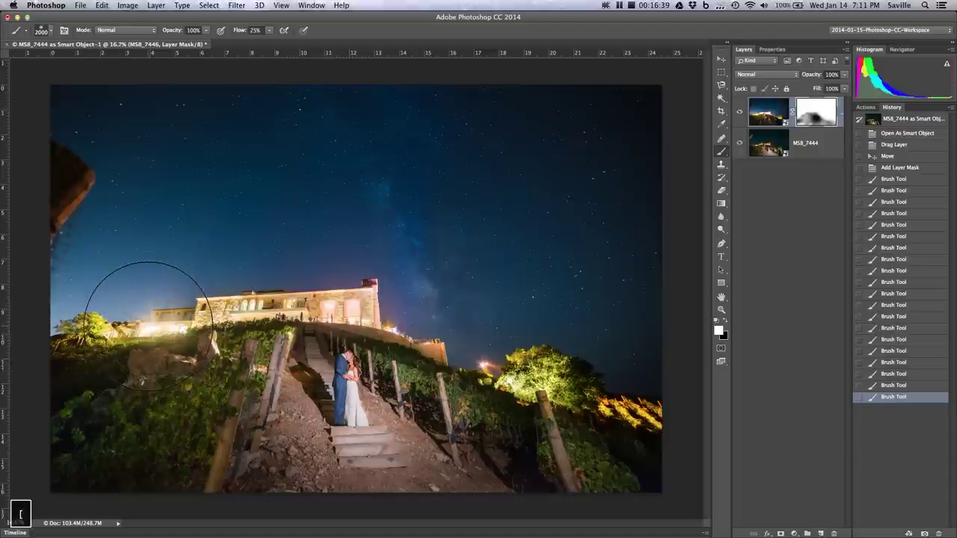
click(165, 326)
click(174, 329)
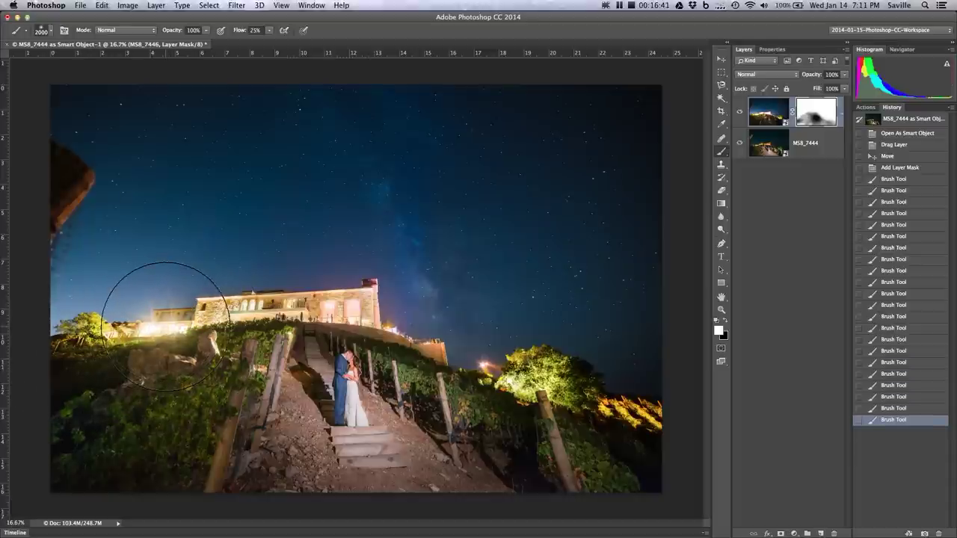
key(x)
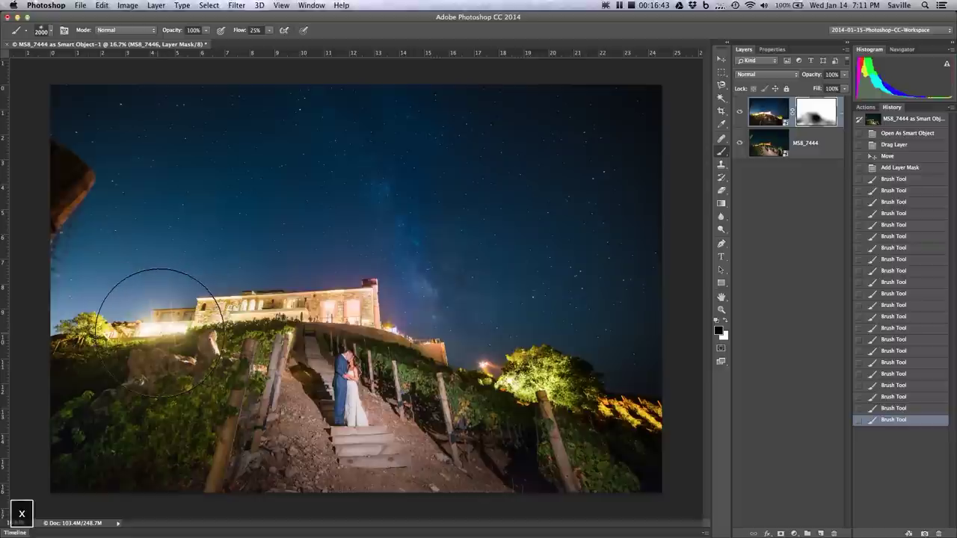
click(160, 332)
key(x)
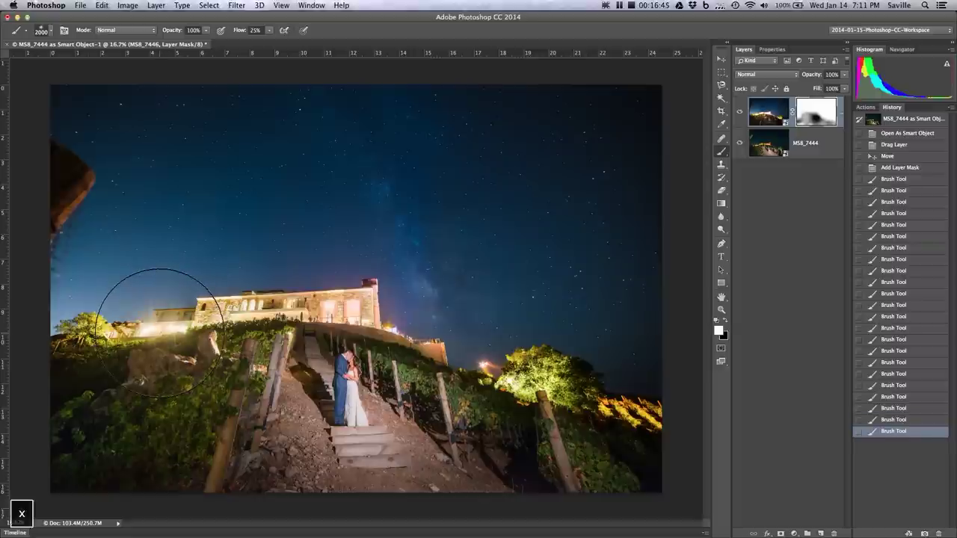
drag(160, 332, 161, 327)
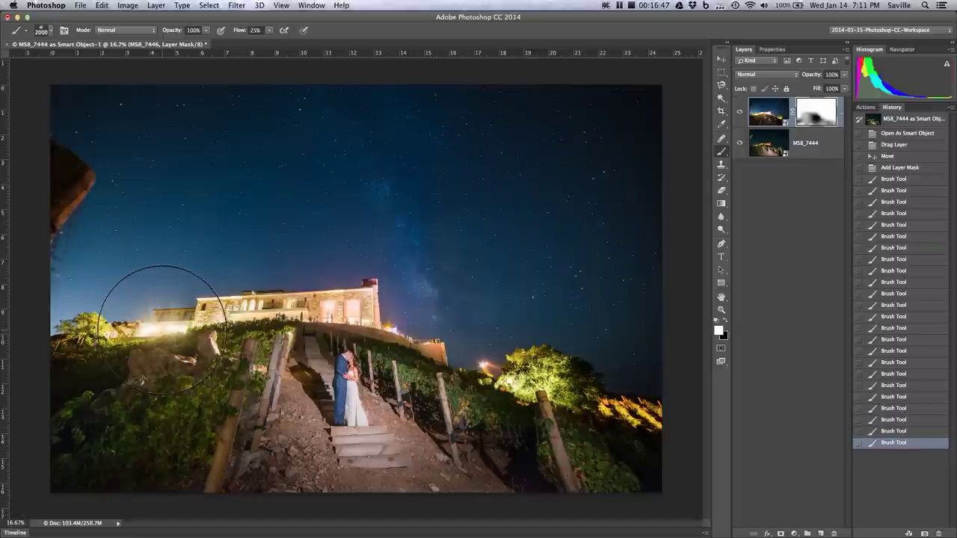
click(508, 406)
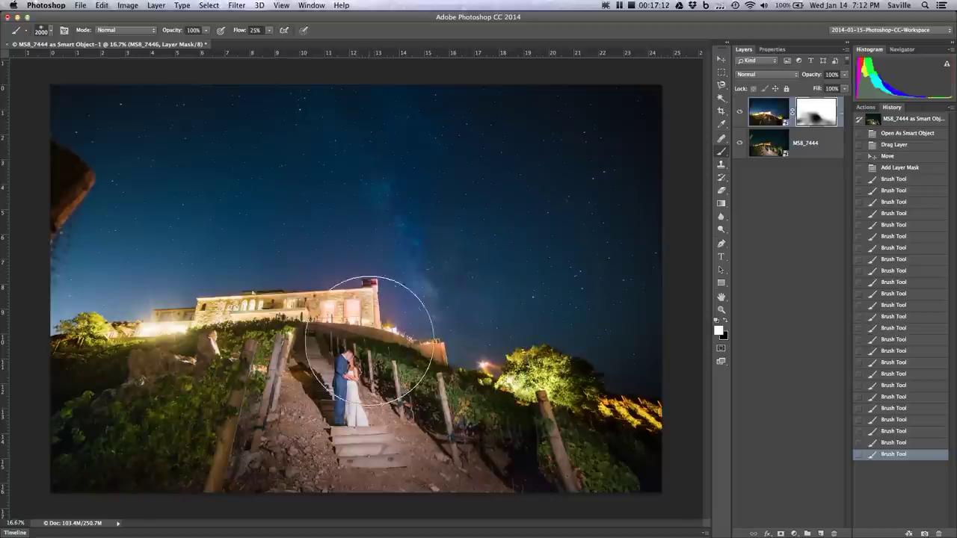
click(764, 118)
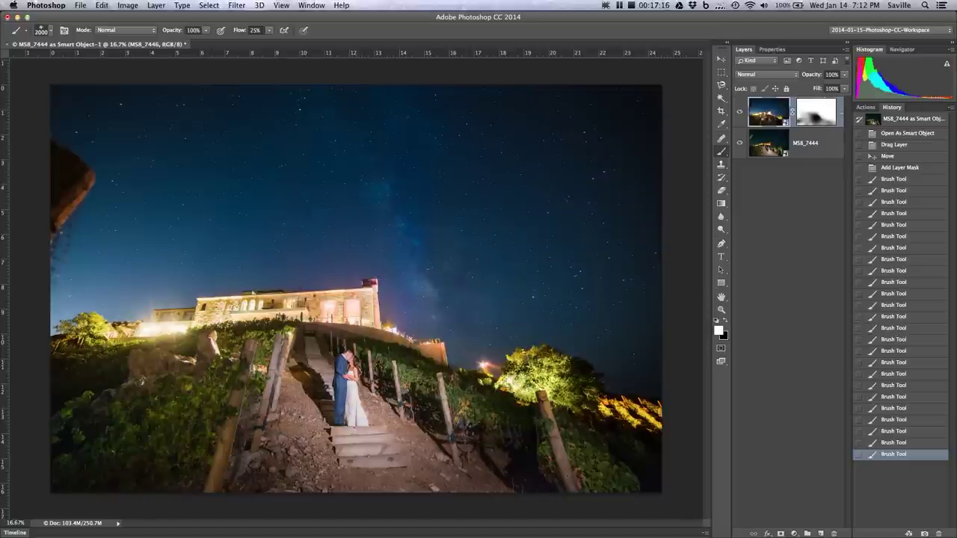
Step: Reapply the MS8_7446 smart object's raw settings, discard the extra window unsaved, and save MS8_7444-Edit.psd
key(super+shift+a)
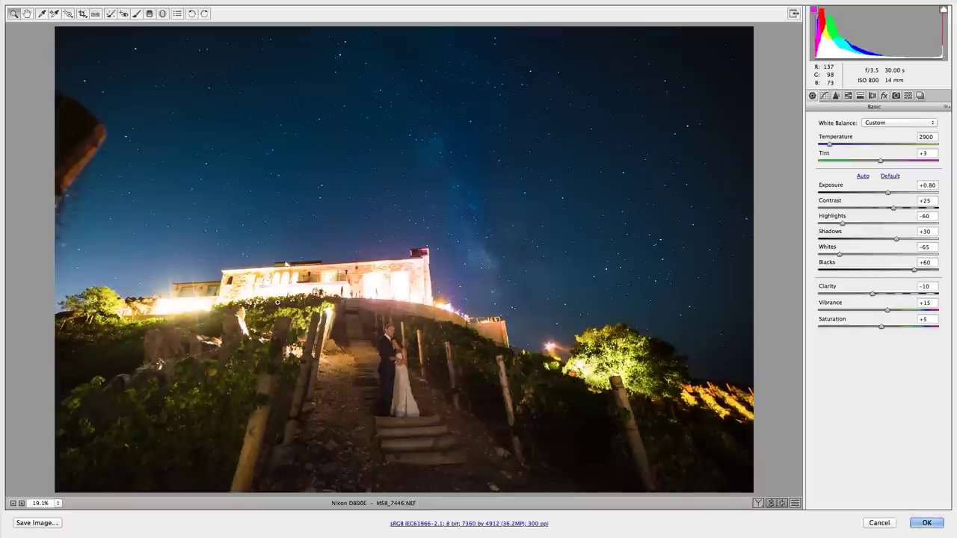
click(926, 526)
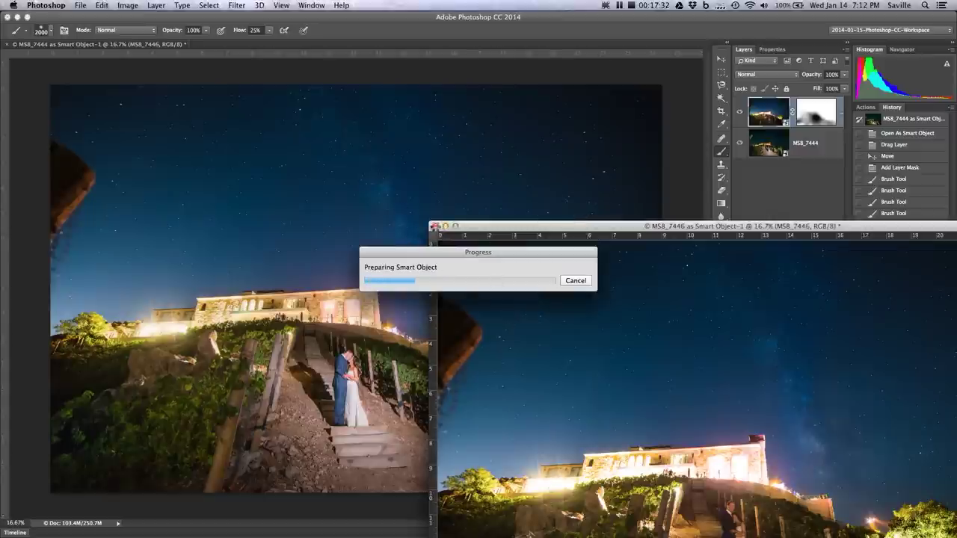
click(434, 226)
click(450, 188)
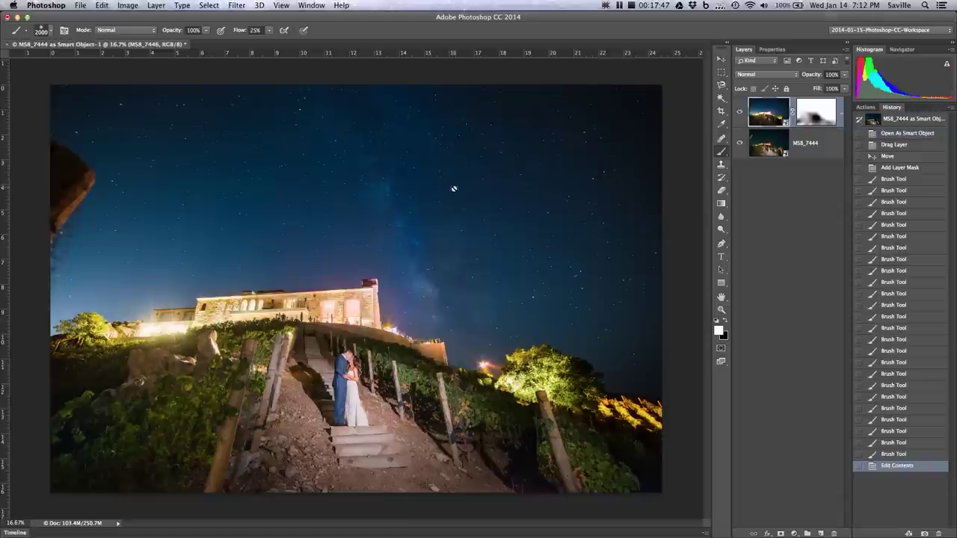
key(super+s)
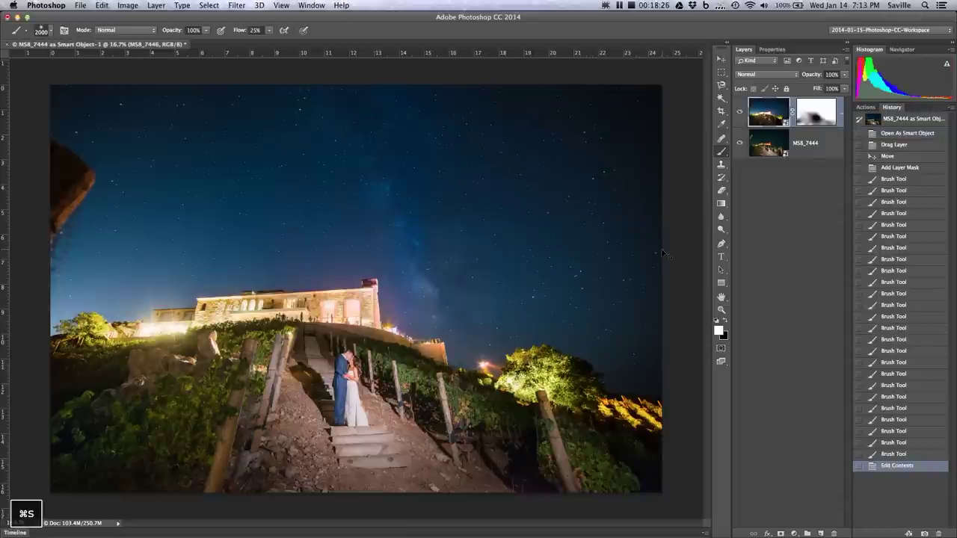
Step: Back in Lightroom, select the MS8_7444-Edit.psd composite in the filmstrip and view it full screen
key(super+Tab)
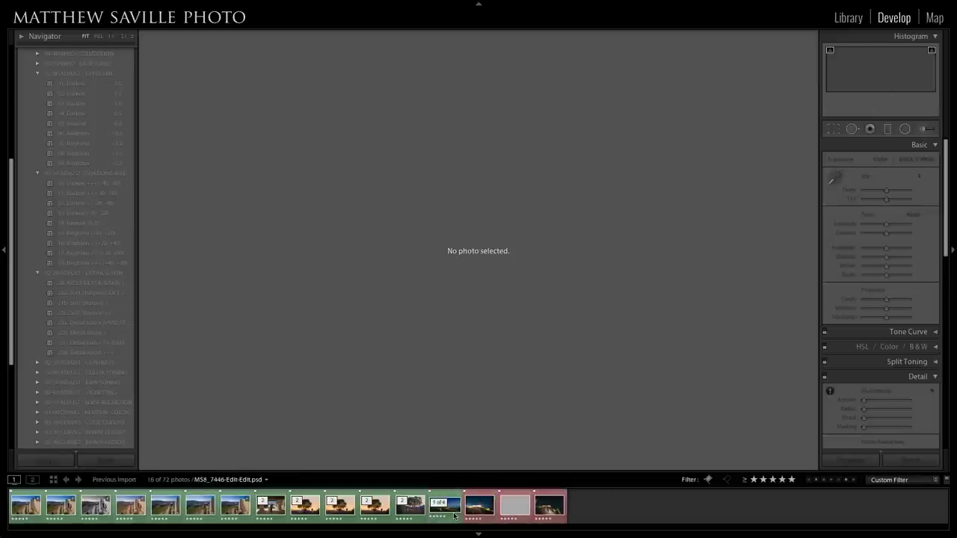
click(454, 516)
click(520, 518)
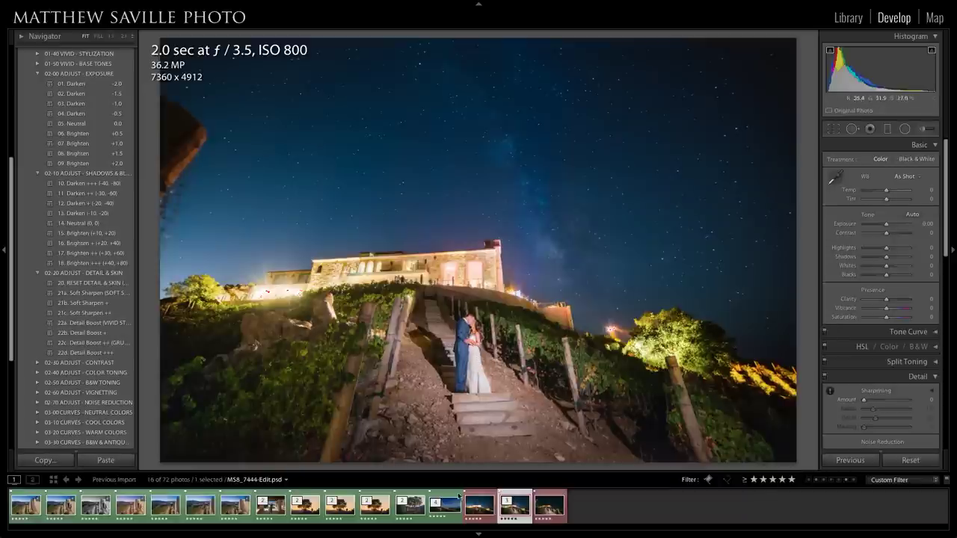
click(451, 516)
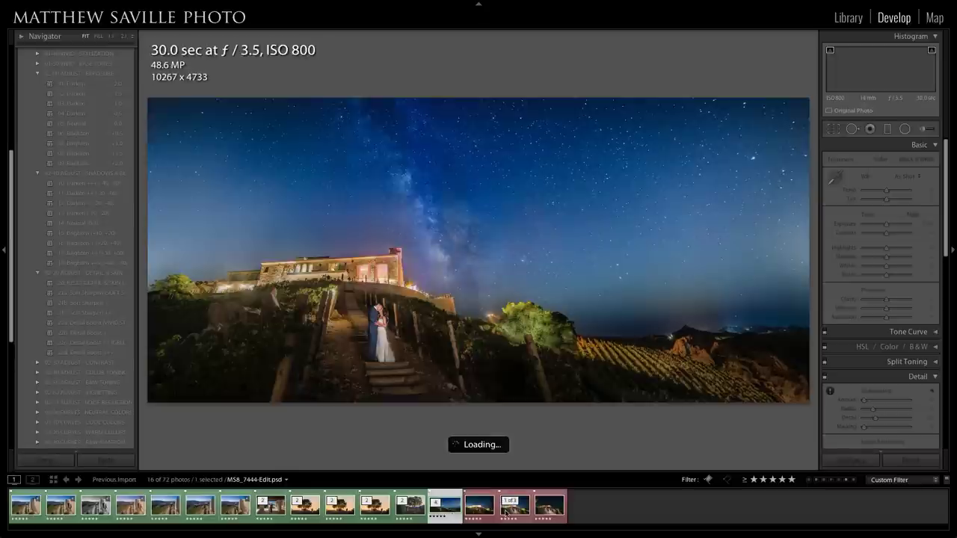
key(f)
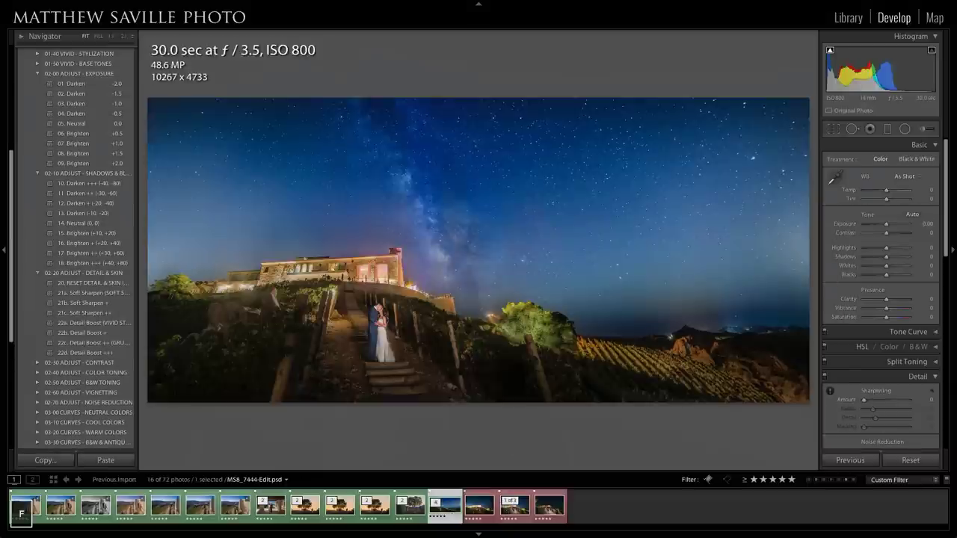